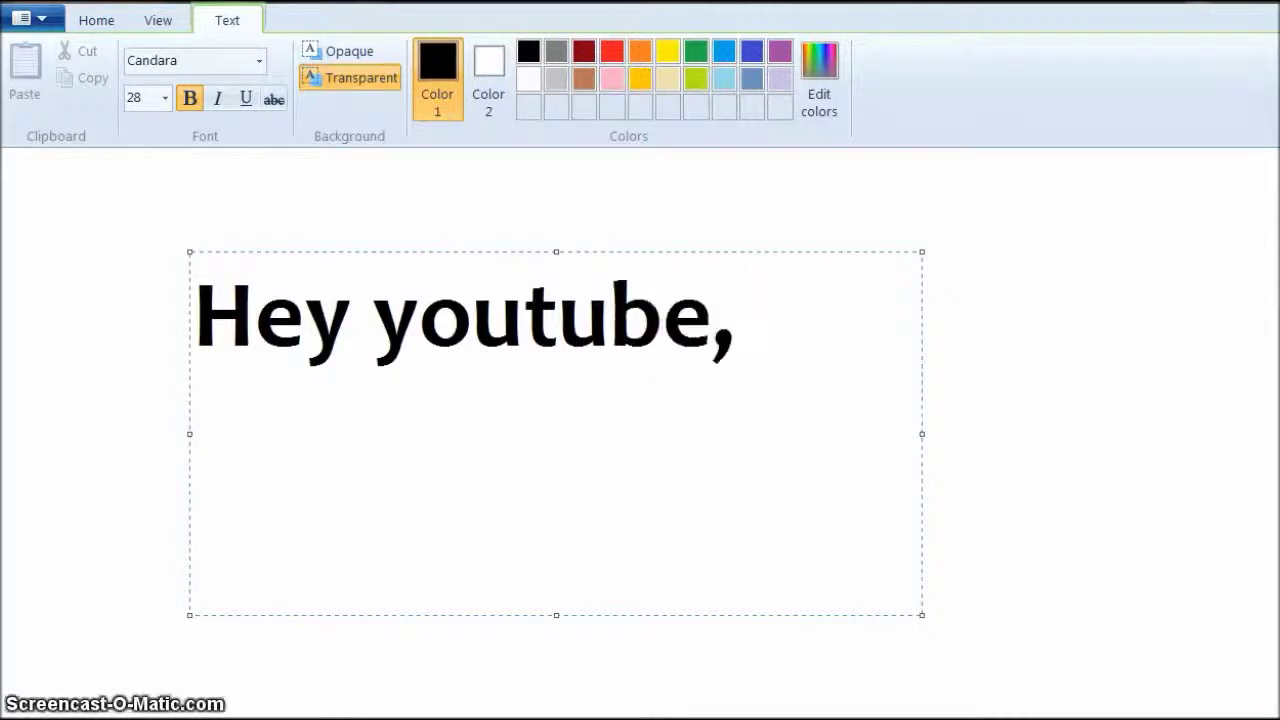
Step: Continue the greeting with "sorry for not making any videos recently. Been busy. Anyways, today i'm doing a speed paint. Let's get started."
{"action": "type", "text": "eos re"}
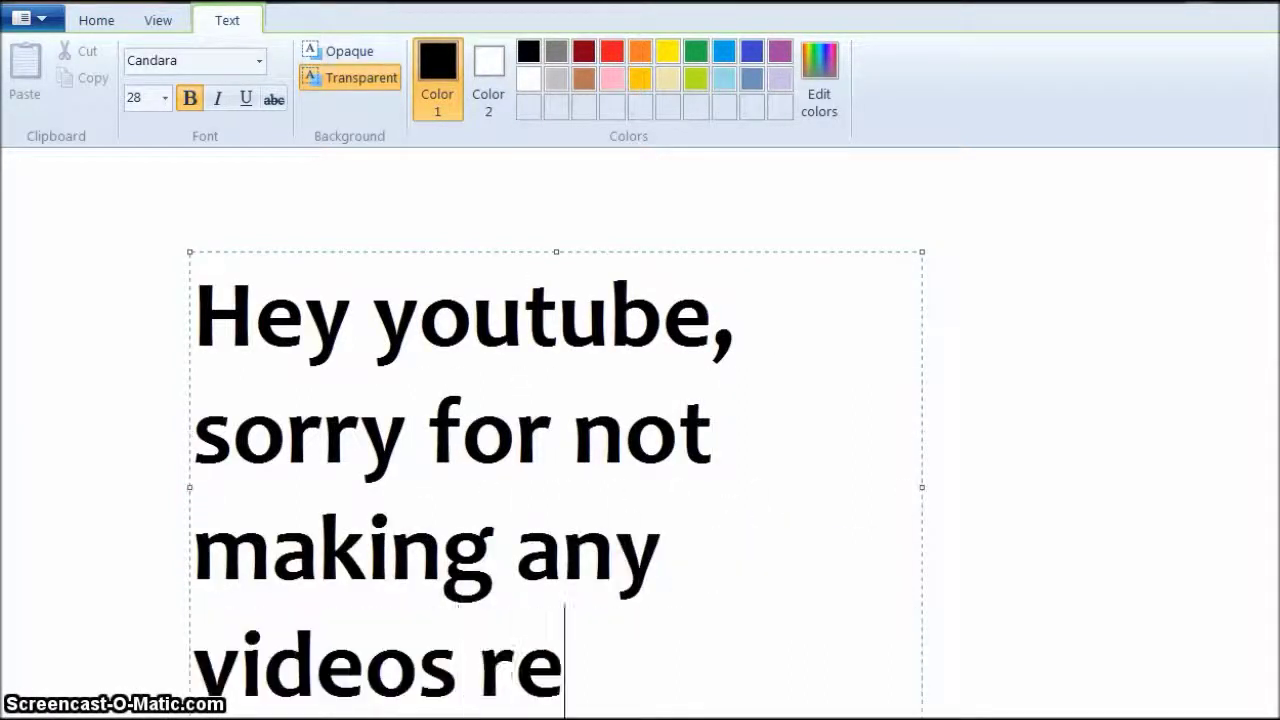
{"action": "type", "text": "cently. Been busy. Anyways, today i'm doing a"}
{"action": "type", "text": " speed paint. Let's gf"}
{"action": "key", "text": "BackSpace"}
{"action": "type", "text": "et started."}
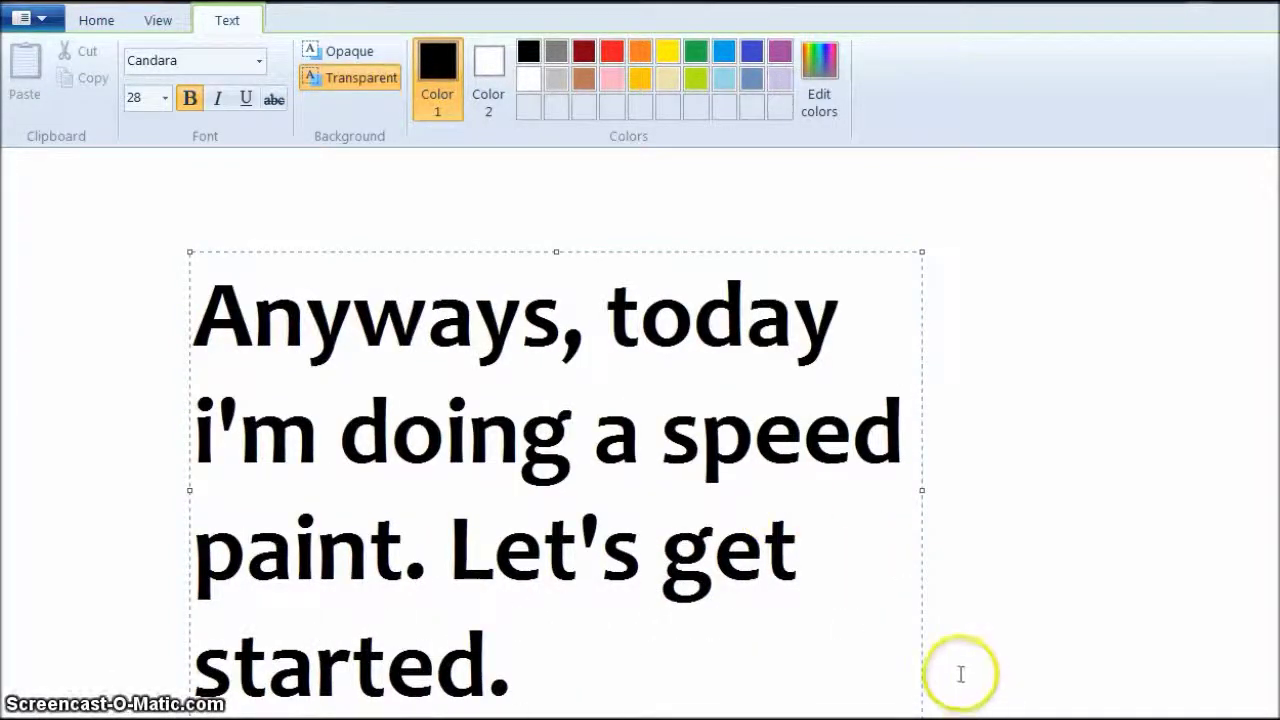
Step: Delete the entire greeting message and close the text box, leaving a blank canvas
{"action": "key", "text": "BackSpace"}
{"action": "key", "text": "BackSpace"}
{"action": "key", "text": "BackSpace"}
{"action": "key", "text": "BackSpace"}
{"action": "key", "text": "BackSpace"}
{"action": "key", "text": "BackSpace"}
{"action": "key", "text": "BackSpace"}
{"action": "key", "text": "BackSpace"}
{"action": "key", "text": "BackSpace"}
{"action": "key", "text": "BackSpace"}
{"action": "key", "text": "BackSpace"}
{"action": "key", "text": "BackSpace"}
{"action": "key", "text": "BackSpace"}
{"action": "key", "text": "BackSpace"}
{"action": "key", "text": "BackSpace"}
{"action": "key", "text": "BackSpace"}
{"action": "key", "text": "BackSpace"}
{"action": "key", "text": "BackSpace"}
{"action": "key", "text": "BackSpace"}
{"action": "key", "text": "BackSpace"}
{"action": "left_click_drag", "start_coordinate": [760, 335], "coordinate": [215, 280]}
{"action": "key", "text": "BackSpace"}
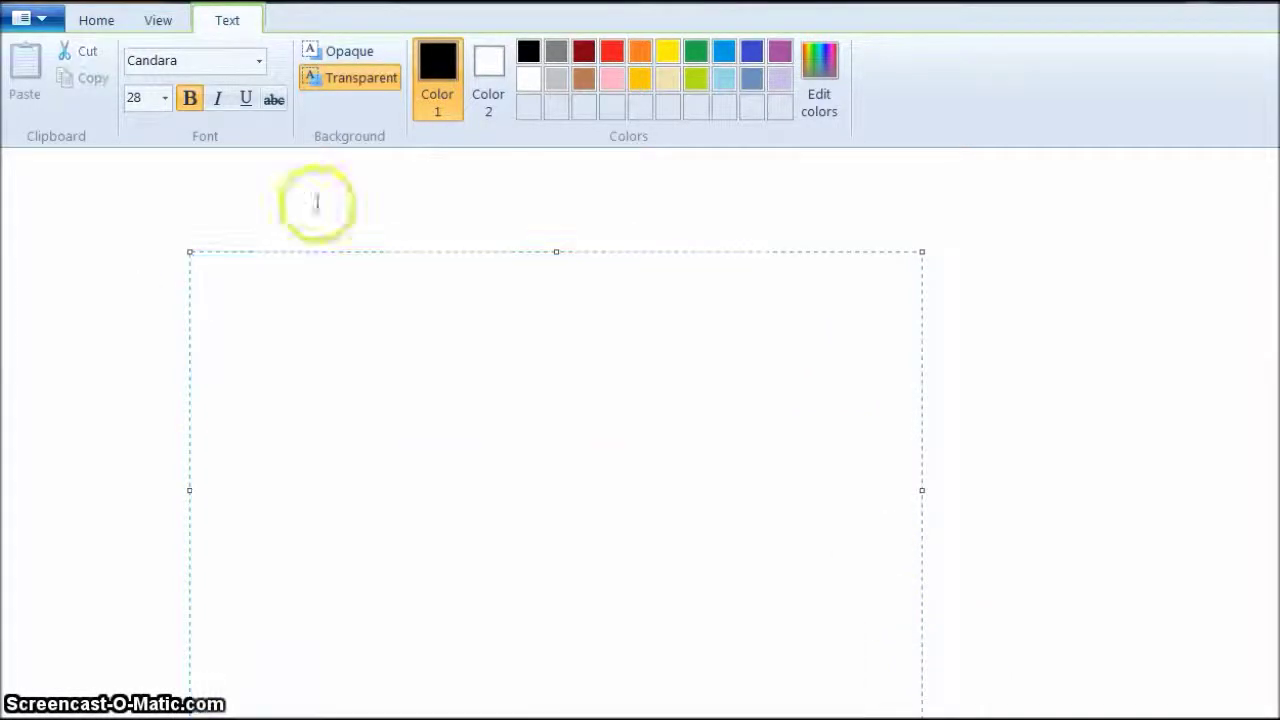
{"action": "left_click", "coordinate": [186, 234]}
Step: Switch to the Pencil, adjust its size and set Color 1 to a custom light gray, RGB 224, 224, 224
{"action": "left_click", "coordinate": [295, 58]}
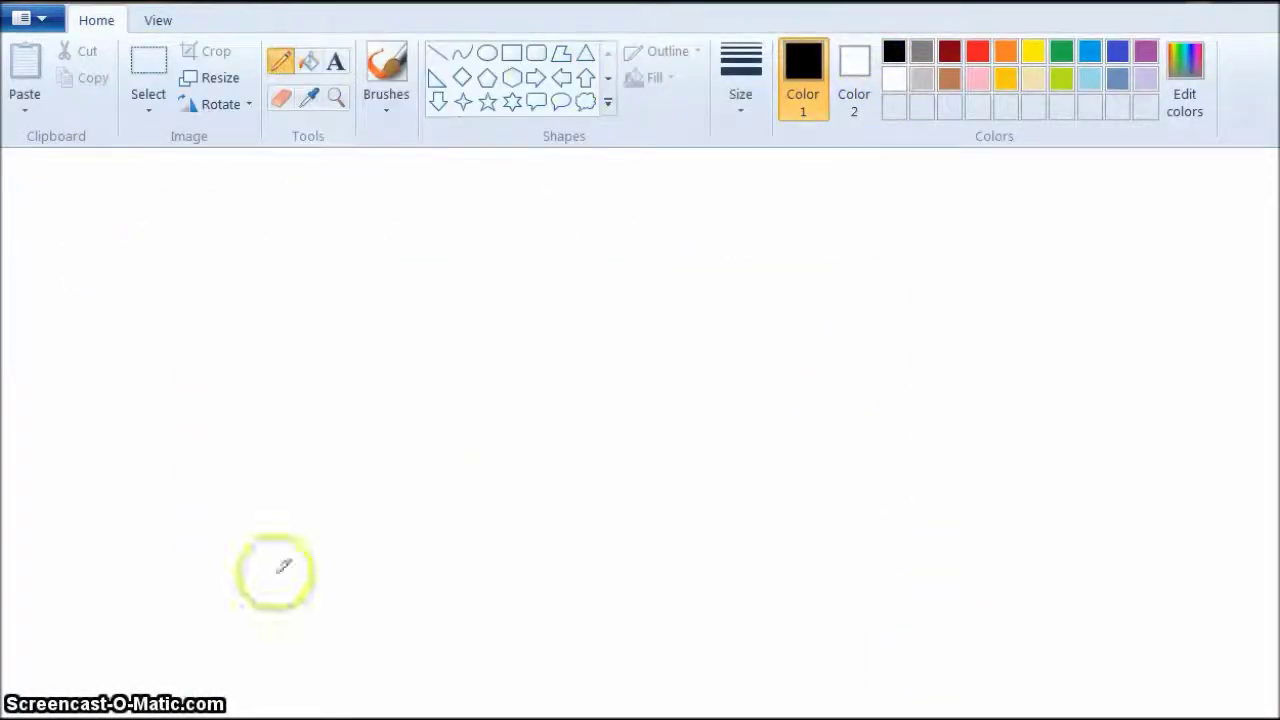
{"action": "left_click", "coordinate": [740, 80]}
{"action": "left_click", "coordinate": [840, 158]}
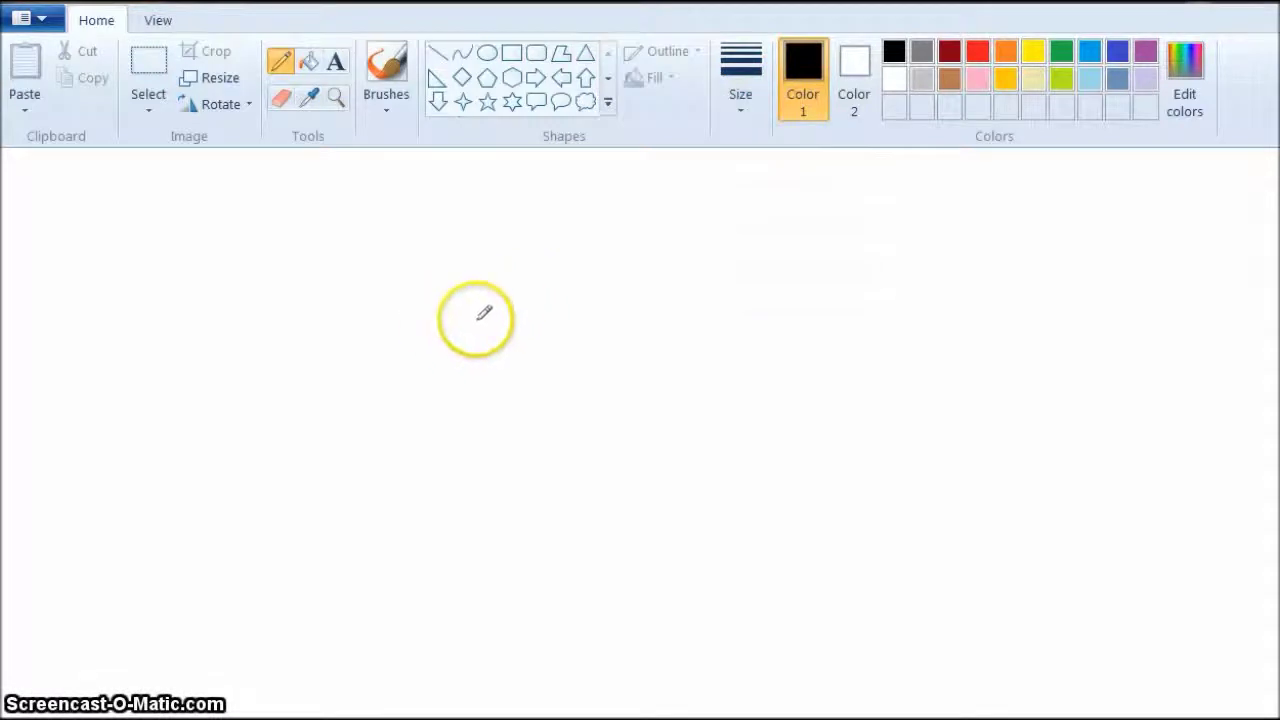
{"action": "left_click", "coordinate": [926, 80]}
{"action": "left_click", "coordinate": [1184, 82]}
{"action": "left_click_drag", "start_coordinate": [945, 258], "coordinate": [934, 229]}
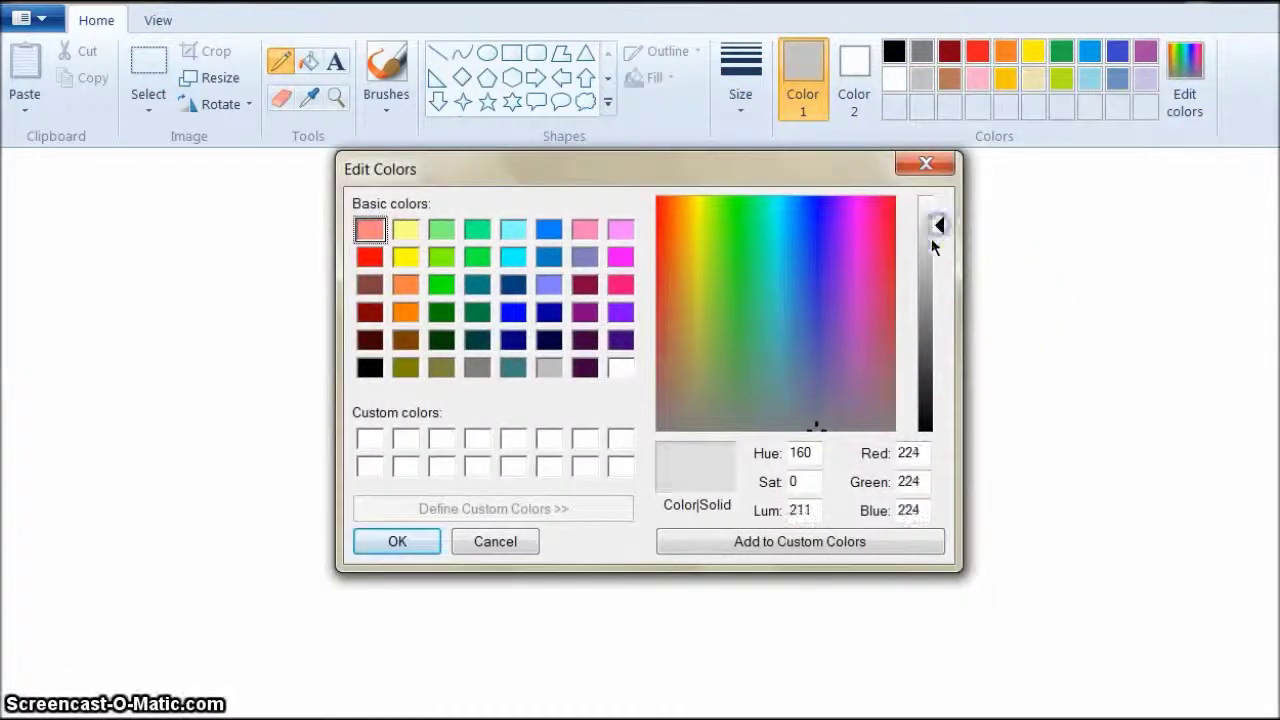
{"action": "left_click", "coordinate": [397, 541]}
Step: Draw a thick light gray guide circle near the canvas centre, enlarging and repositioning it slightly
{"action": "left_click", "coordinate": [486, 53]}
{"action": "left_click_drag", "start_coordinate": [413, 276], "coordinate": [665, 534]}
{"action": "left_click", "coordinate": [740, 100]}
{"action": "left_click", "coordinate": [783, 189]}
{"action": "left_click_drag", "start_coordinate": [572, 408], "coordinate": [590, 412]}
{"action": "left_click_drag", "start_coordinate": [430, 410], "coordinate": [406, 410]}
{"action": "left_click_drag", "start_coordinate": [682, 410], "coordinate": [687, 410]}
{"action": "left_click_drag", "start_coordinate": [548, 280], "coordinate": [547, 258]}
{"action": "left_click_drag", "start_coordinate": [557, 388], "coordinate": [538, 403]}
{"action": "left_click", "coordinate": [791, 283]}
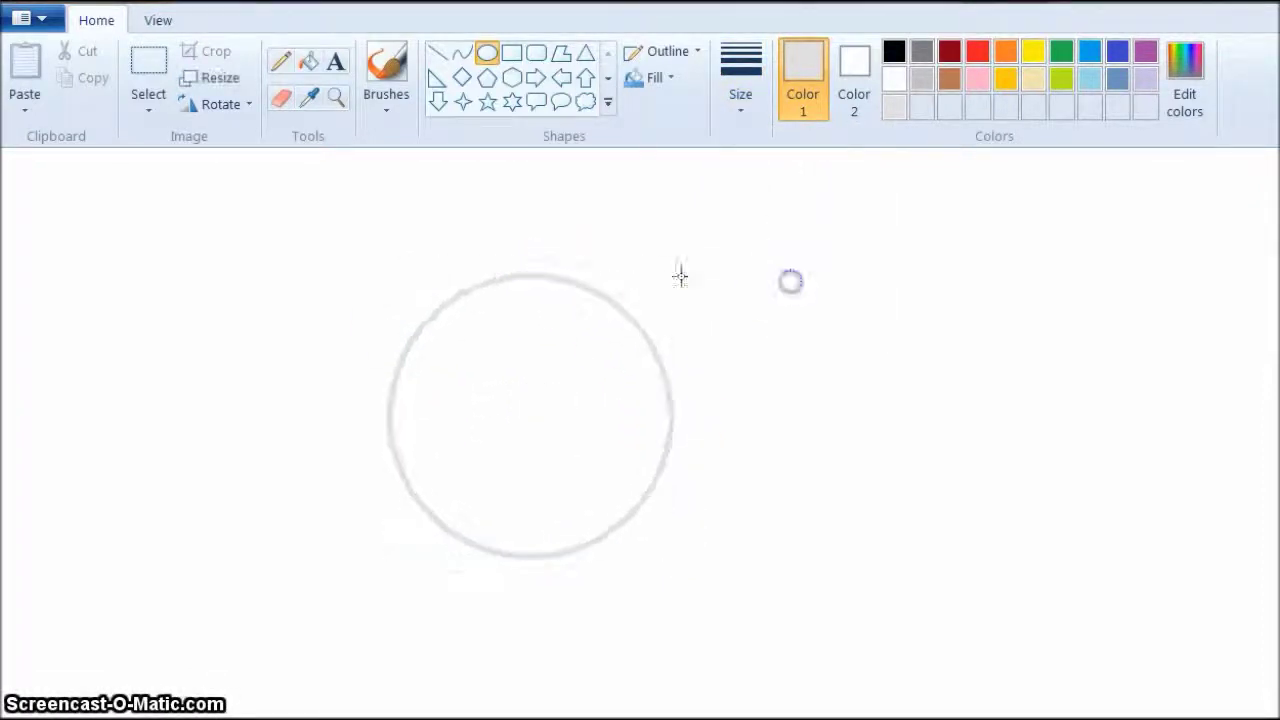
Step: Add vertical and horizontal guide lines across the circle to form a cross
{"action": "left_click", "coordinate": [437, 52]}
{"action": "left_click_drag", "start_coordinate": [506, 280], "coordinate": [516, 557]}
{"action": "mouse_move", "coordinate": [386, 417]}
{"action": "left_mouse_down"}
{"action": "mouse_move", "coordinate": [643, 429]}
{"action": "mouse_move", "coordinate": [667, 413]}
{"action": "left_mouse_up"}
Step: Sketch the dog's forehead, muzzle, chin and cheek around the guide circle with a thin black Pencil
{"action": "left_click", "coordinate": [281, 62]}
{"action": "left_click", "coordinate": [894, 52]}
{"action": "left_click", "coordinate": [731, 115]}
{"action": "left_click", "coordinate": [774, 148]}
{"action": "mouse_move", "coordinate": [609, 281]}
{"action": "left_mouse_down"}
{"action": "mouse_move", "coordinate": [553, 271]}
{"action": "mouse_move", "coordinate": [520, 271]}
{"action": "mouse_move", "coordinate": [398, 358]}
{"action": "left_mouse_up"}
{"action": "left_click_drag", "start_coordinate": [385, 447], "coordinate": [378, 398]}
{"action": "left_click_drag", "start_coordinate": [362, 461], "coordinate": [360, 452]}
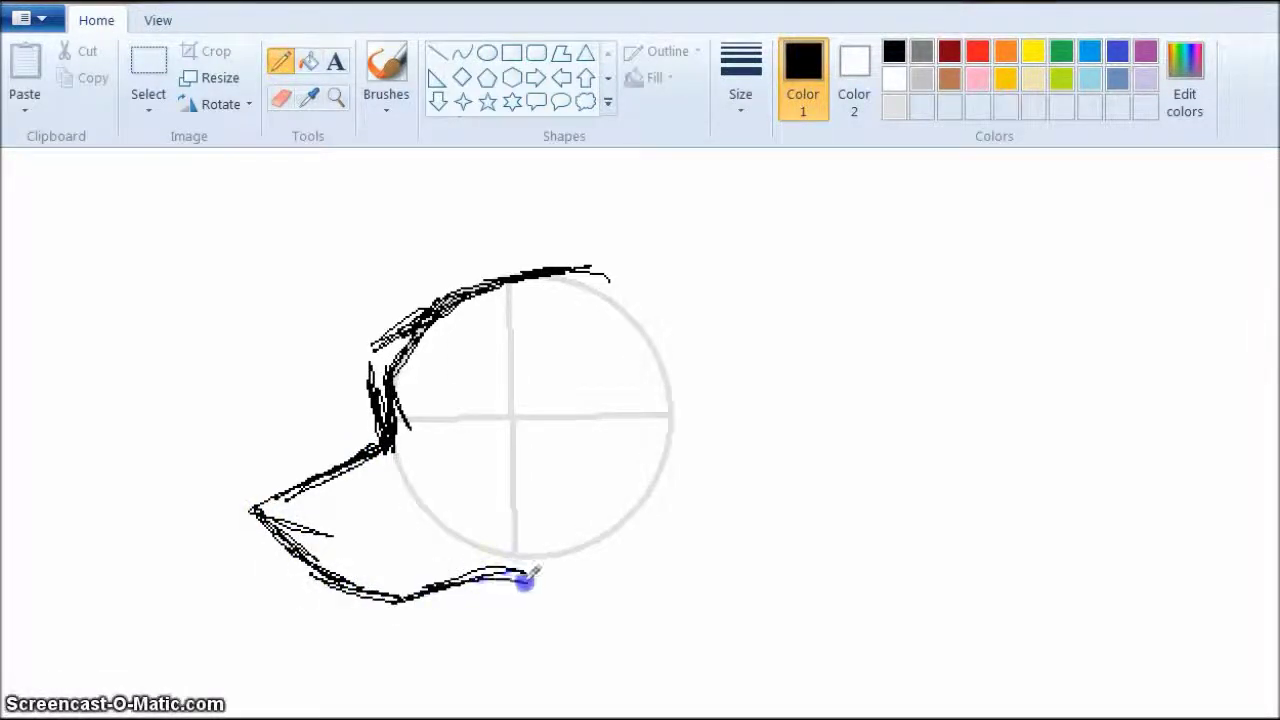
{"action": "mouse_move", "coordinate": [617, 532]}
{"action": "left_mouse_down"}
{"action": "mouse_move", "coordinate": [649, 496]}
{"action": "mouse_move", "coordinate": [624, 528]}
{"action": "mouse_move", "coordinate": [648, 455]}
{"action": "left_mouse_up"}
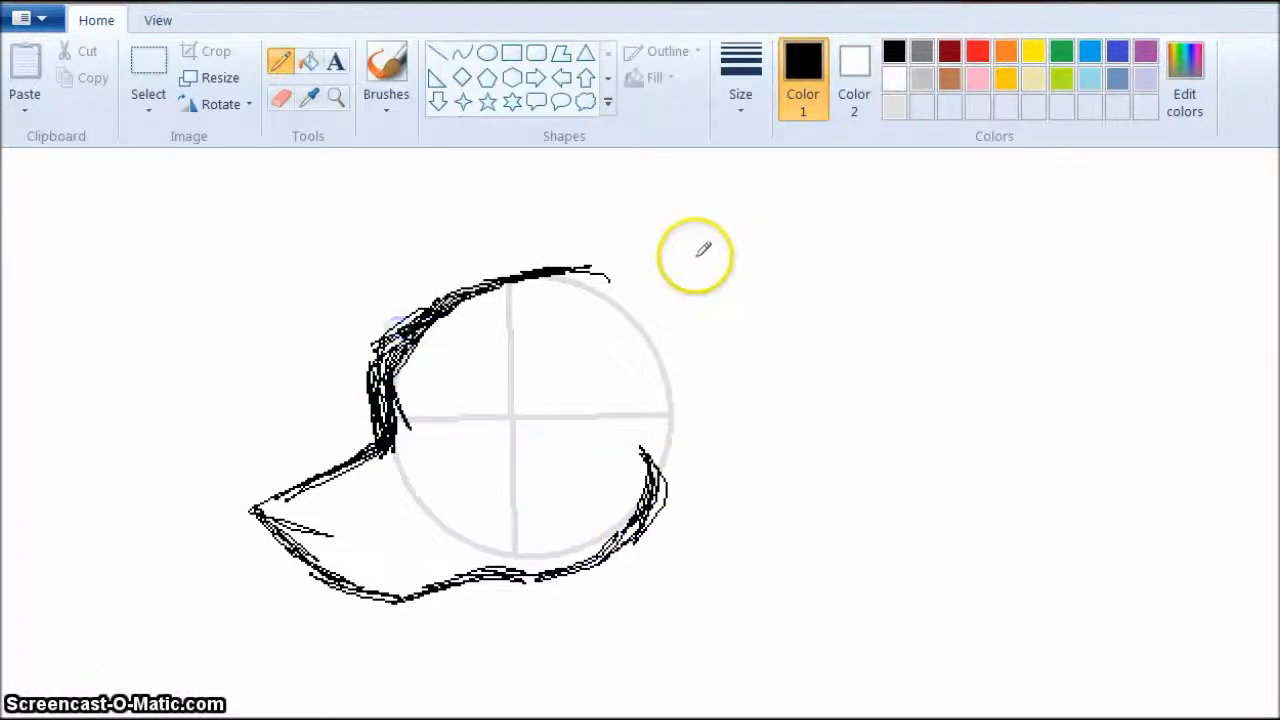
{"action": "left_click_drag", "start_coordinate": [565, 266], "coordinate": [620, 279]}
Step: Sketch the back of the head and the near folded ear above the guide circle in black
{"action": "left_click", "coordinate": [705, 425]}
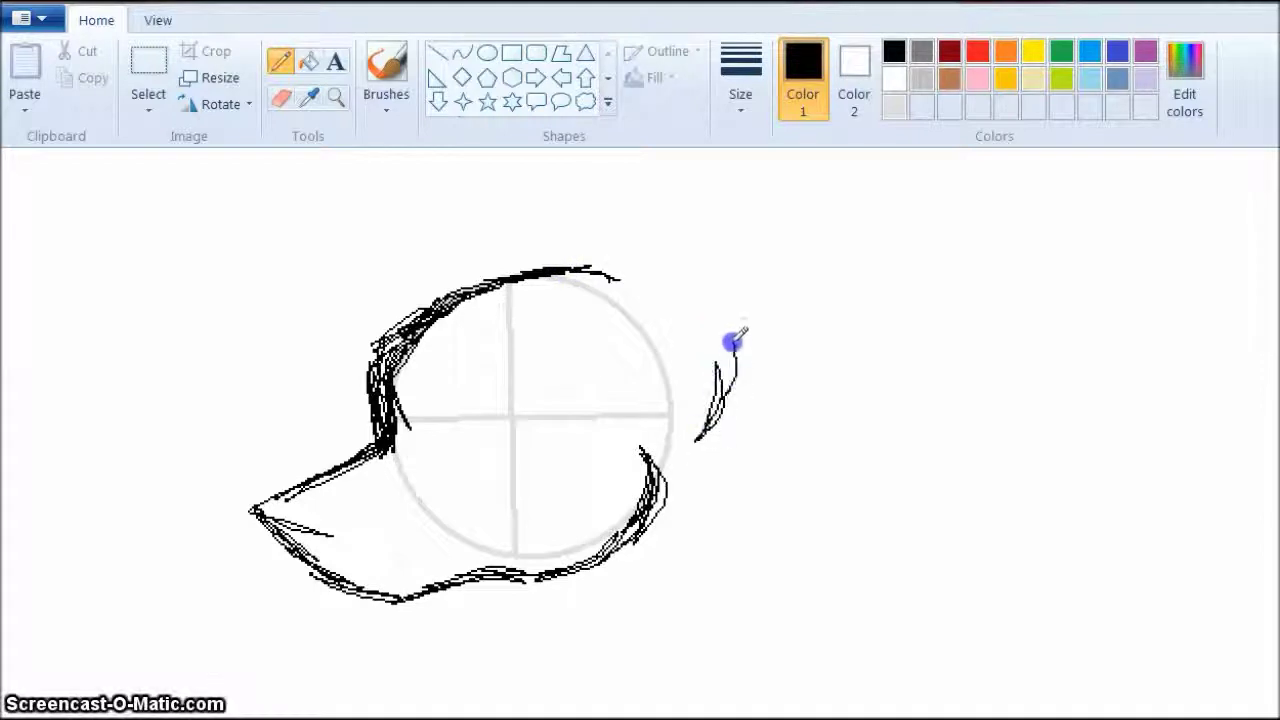
{"action": "mouse_move", "coordinate": [702, 296]}
{"action": "left_mouse_down"}
{"action": "mouse_move", "coordinate": [716, 377]}
{"action": "mouse_move", "coordinate": [718, 340]}
{"action": "mouse_move", "coordinate": [681, 261]}
{"action": "mouse_move", "coordinate": [720, 312]}
{"action": "left_mouse_up"}
{"action": "mouse_move", "coordinate": [683, 197]}
{"action": "left_mouse_down"}
{"action": "mouse_move", "coordinate": [574, 148]}
{"action": "mouse_move", "coordinate": [666, 161]}
{"action": "mouse_move", "coordinate": [492, 157]}
{"action": "mouse_move", "coordinate": [599, 155]}
{"action": "mouse_move", "coordinate": [700, 186]}
{"action": "left_mouse_up"}
{"action": "mouse_move", "coordinate": [489, 163]}
{"action": "left_mouse_down"}
{"action": "mouse_move", "coordinate": [503, 236]}
{"action": "mouse_move", "coordinate": [471, 170]}
{"action": "left_mouse_up"}
{"action": "mouse_move", "coordinate": [481, 217]}
{"action": "left_mouse_down"}
{"action": "mouse_move", "coordinate": [513, 278]}
{"action": "mouse_move", "coordinate": [470, 200]}
{"action": "mouse_move", "coordinate": [485, 258]}
{"action": "left_mouse_up"}
{"action": "mouse_move", "coordinate": [517, 328]}
{"action": "left_mouse_down"}
{"action": "mouse_move", "coordinate": [570, 288]}
{"action": "mouse_move", "coordinate": [550, 321]}
{"action": "mouse_move", "coordinate": [609, 240]}
{"action": "mouse_move", "coordinate": [528, 315]}
{"action": "mouse_move", "coordinate": [648, 196]}
{"action": "mouse_move", "coordinate": [561, 296]}
{"action": "mouse_move", "coordinate": [638, 187]}
{"action": "mouse_move", "coordinate": [631, 248]}
{"action": "mouse_move", "coordinate": [642, 186]}
{"action": "mouse_move", "coordinate": [582, 282]}
{"action": "mouse_move", "coordinate": [631, 250]}
{"action": "mouse_move", "coordinate": [524, 323]}
{"action": "mouse_move", "coordinate": [450, 224]}
{"action": "mouse_move", "coordinate": [518, 318]}
{"action": "mouse_move", "coordinate": [478, 180]}
{"action": "mouse_move", "coordinate": [490, 280]}
{"action": "left_mouse_up"}
Step: Sketch the far folded ear in front of the forehead, joining its base to the head
{"action": "left_click_drag", "start_coordinate": [432, 170], "coordinate": [410, 180]}
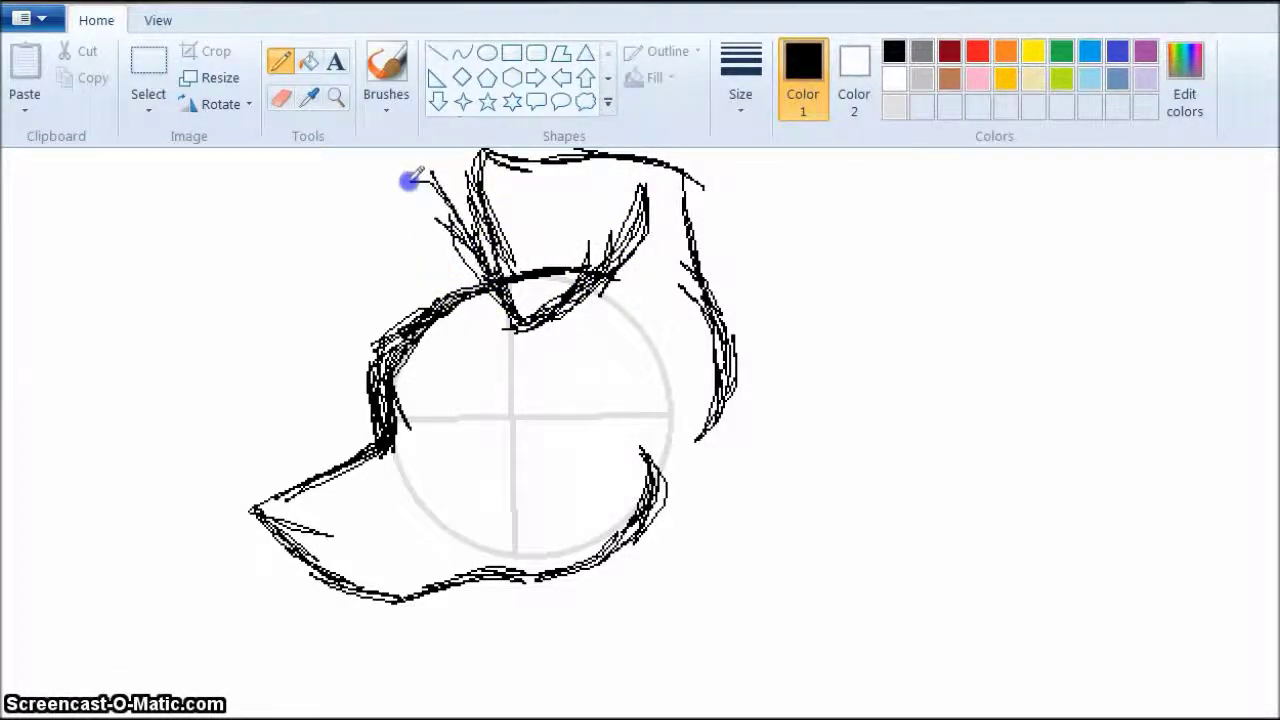
{"action": "mouse_move", "coordinate": [307, 264]}
{"action": "left_mouse_down"}
{"action": "mouse_move", "coordinate": [311, 313]}
{"action": "mouse_move", "coordinate": [295, 285]}
{"action": "left_mouse_up"}
{"action": "mouse_move", "coordinate": [313, 400]}
{"action": "left_mouse_down"}
{"action": "mouse_move", "coordinate": [399, 329]}
{"action": "mouse_move", "coordinate": [354, 371]}
{"action": "mouse_move", "coordinate": [392, 318]}
{"action": "left_mouse_up"}
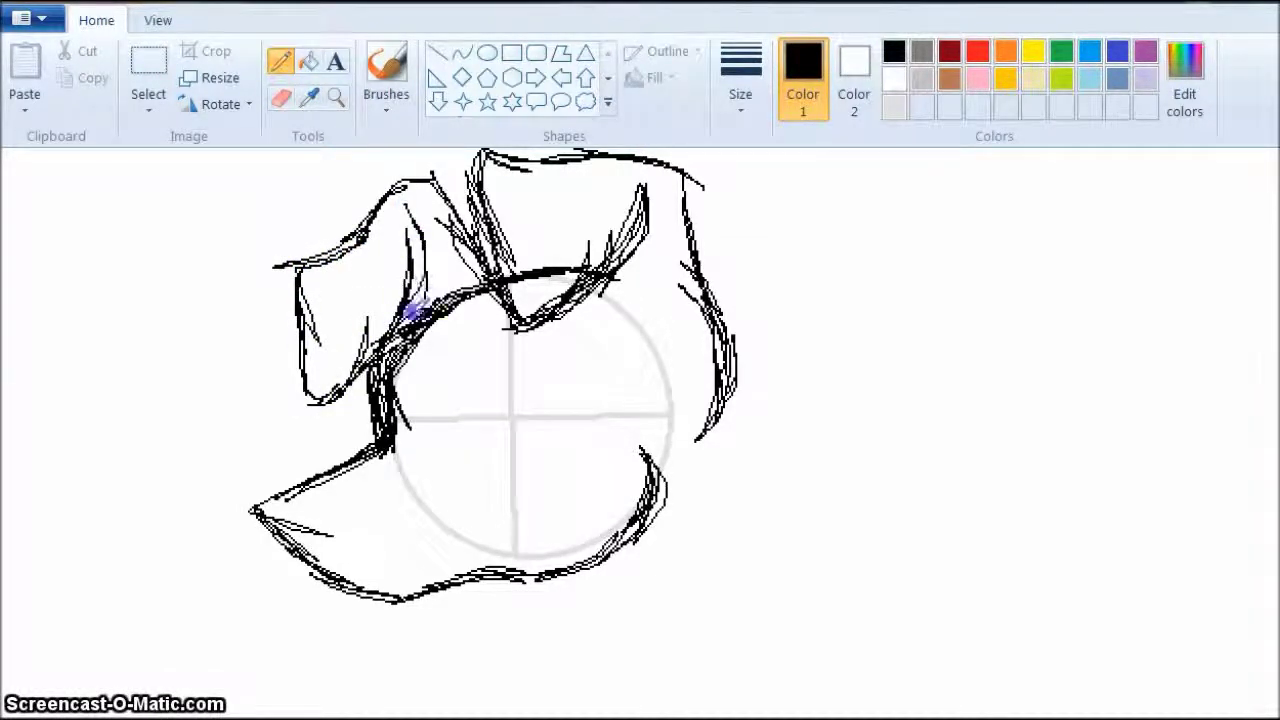
{"action": "mouse_move", "coordinate": [371, 355]}
{"action": "left_mouse_down"}
{"action": "mouse_move", "coordinate": [391, 363]}
{"action": "mouse_move", "coordinate": [380, 380]}
{"action": "left_mouse_up"}
Step: Sketch the dog's neck and back line, the curved tail with its tip marking, and the chest line
{"action": "mouse_move", "coordinate": [720, 345]}
{"action": "left_mouse_down"}
{"action": "mouse_move", "coordinate": [734, 374]}
{"action": "mouse_move", "coordinate": [731, 520]}
{"action": "mouse_move", "coordinate": [814, 591]}
{"action": "mouse_move", "coordinate": [986, 594]}
{"action": "mouse_move", "coordinate": [945, 625]}
{"action": "mouse_move", "coordinate": [923, 620]}
{"action": "mouse_move", "coordinate": [1020, 594]}
{"action": "mouse_move", "coordinate": [1008, 589]}
{"action": "left_mouse_up"}
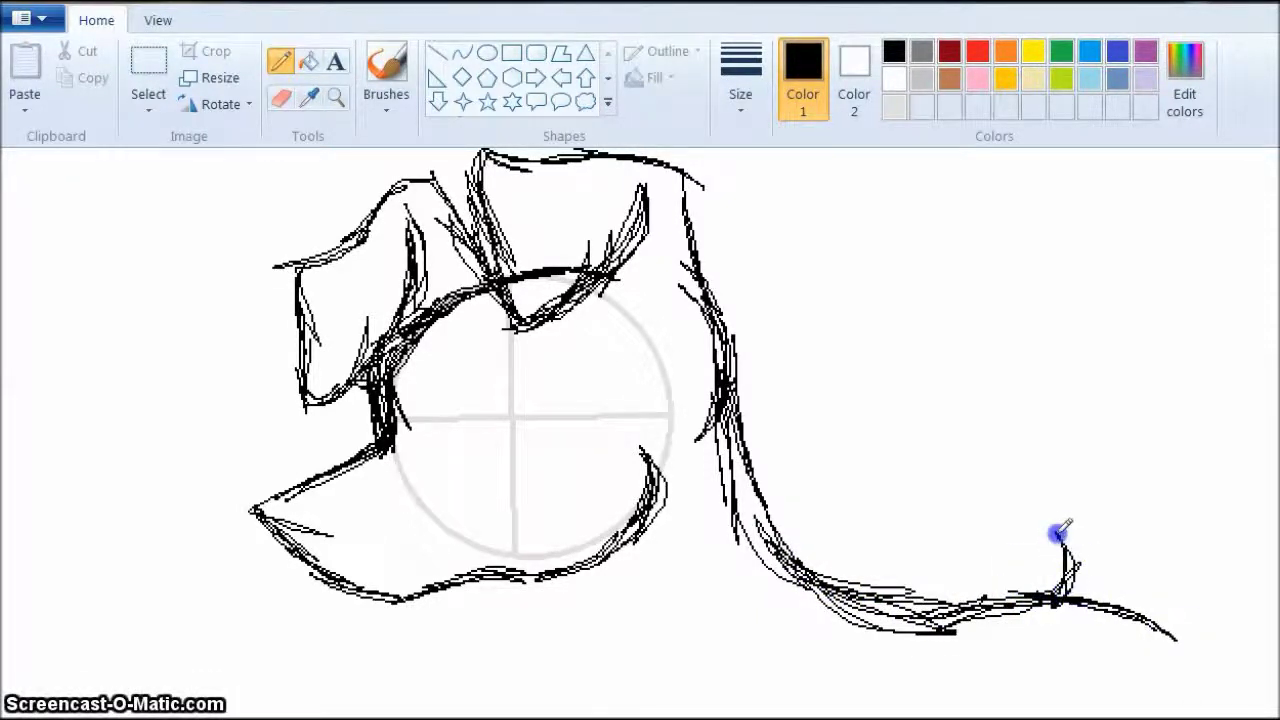
{"action": "mouse_move", "coordinate": [1030, 510]}
{"action": "left_mouse_down"}
{"action": "mouse_move", "coordinate": [1008, 517]}
{"action": "mouse_move", "coordinate": [1092, 517]}
{"action": "left_mouse_up"}
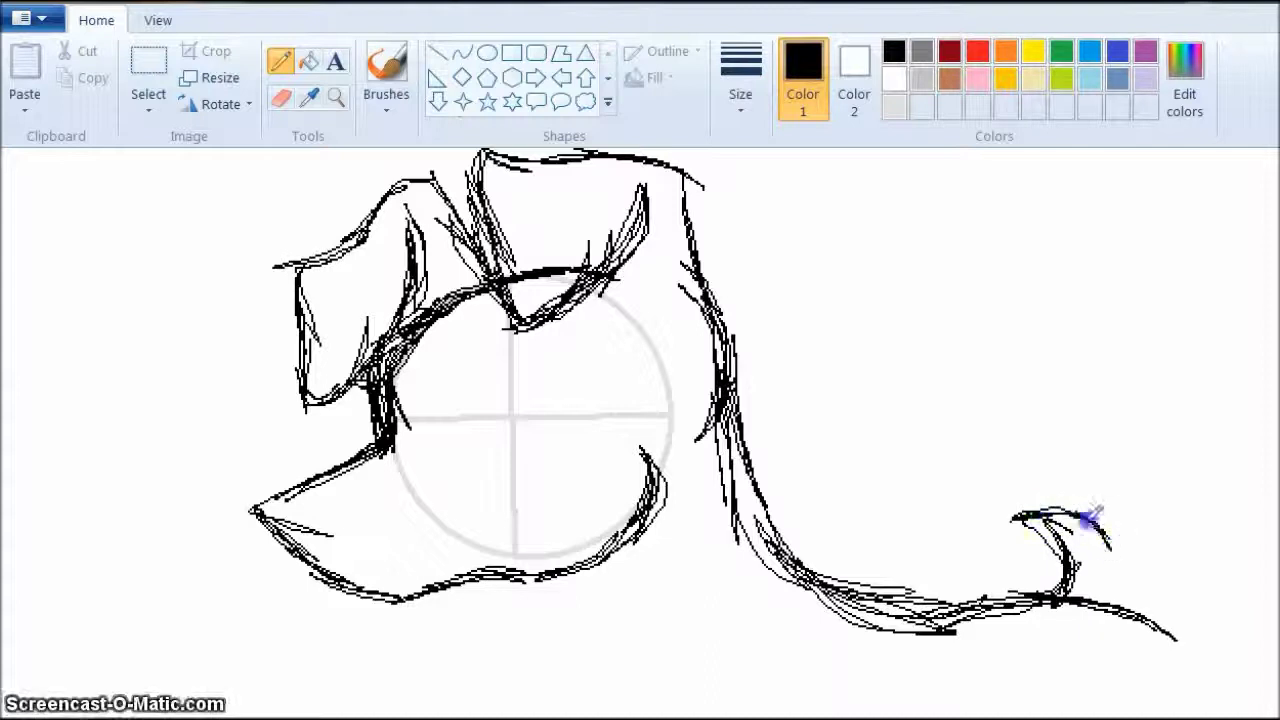
{"action": "mouse_move", "coordinate": [503, 580]}
{"action": "left_mouse_down"}
{"action": "mouse_move", "coordinate": [509, 658]}
{"action": "mouse_move", "coordinate": [456, 712]}
{"action": "mouse_move", "coordinate": [519, 633]}
{"action": "mouse_move", "coordinate": [496, 573]}
{"action": "mouse_move", "coordinate": [540, 580]}
{"action": "mouse_move", "coordinate": [593, 558]}
{"action": "mouse_move", "coordinate": [636, 458]}
{"action": "mouse_move", "coordinate": [604, 557]}
{"action": "left_mouse_up"}
{"action": "mouse_move", "coordinate": [712, 475]}
{"action": "left_mouse_down"}
{"action": "mouse_move", "coordinate": [797, 567]}
{"action": "mouse_move", "coordinate": [759, 463]}
{"action": "mouse_move", "coordinate": [758, 492]}
{"action": "mouse_move", "coordinate": [805, 581]}
{"action": "mouse_move", "coordinate": [933, 624]}
{"action": "left_mouse_up"}
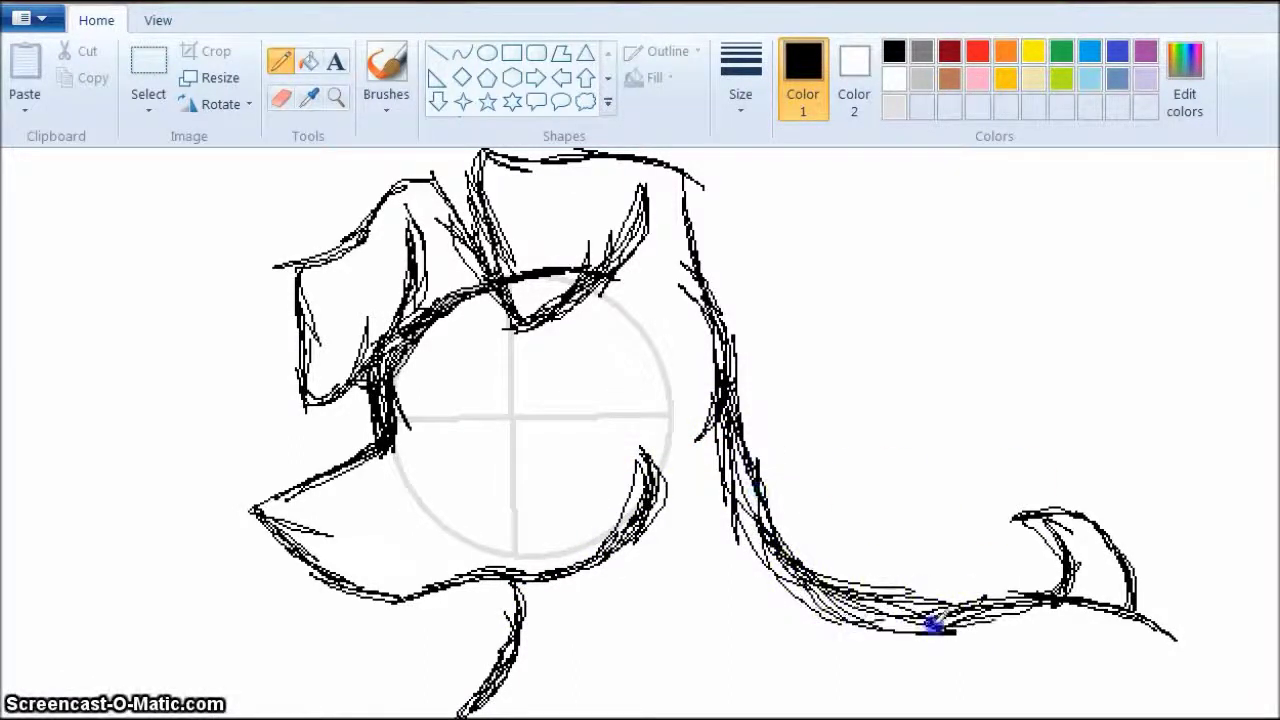
{"action": "mouse_move", "coordinate": [1065, 565]}
{"action": "left_mouse_down"}
{"action": "mouse_move", "coordinate": [1106, 545]}
{"action": "mouse_move", "coordinate": [1028, 574]}
{"action": "left_mouse_up"}
Step: Draw the rounded nose at the muzzle's tip and a smiling mouth line curling up at the cheek
{"action": "mouse_move", "coordinate": [251, 515]}
{"action": "left_mouse_down"}
{"action": "mouse_move", "coordinate": [297, 490]}
{"action": "mouse_move", "coordinate": [366, 494]}
{"action": "mouse_move", "coordinate": [348, 486]}
{"action": "mouse_move", "coordinate": [333, 564]}
{"action": "left_mouse_up"}
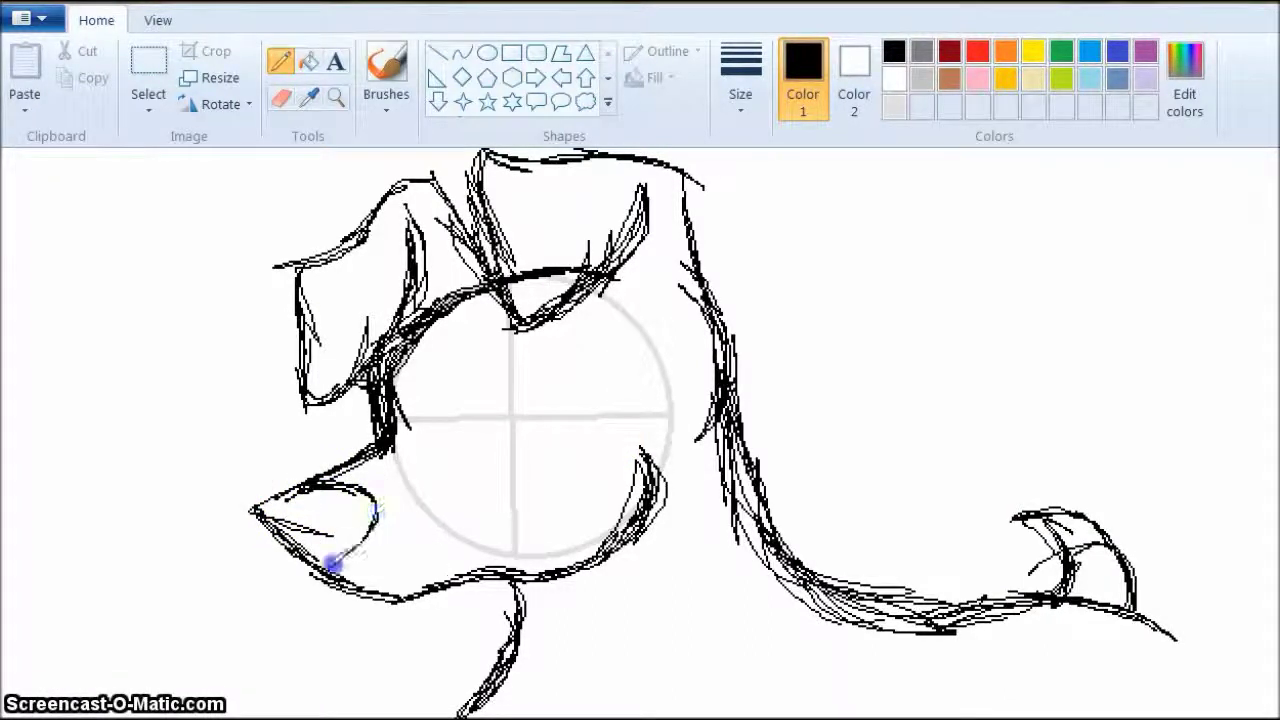
{"action": "mouse_move", "coordinate": [257, 505]}
{"action": "left_mouse_down"}
{"action": "mouse_move", "coordinate": [375, 562]}
{"action": "mouse_move", "coordinate": [334, 566]}
{"action": "mouse_move", "coordinate": [382, 578]}
{"action": "mouse_move", "coordinate": [327, 571]}
{"action": "mouse_move", "coordinate": [452, 554]}
{"action": "mouse_move", "coordinate": [505, 506]}
{"action": "mouse_move", "coordinate": [482, 537]}
{"action": "mouse_move", "coordinate": [476, 508]}
{"action": "mouse_move", "coordinate": [514, 500]}
{"action": "left_mouse_up"}
Step: Paint over the gray guide circle, the cross and stray lines inside the head with a larger white Pencil
{"action": "left_click", "coordinate": [893, 79]}
{"action": "mouse_move", "coordinate": [457, 543]}
{"action": "left_mouse_down"}
{"action": "mouse_move", "coordinate": [490, 510]}
{"action": "mouse_move", "coordinate": [462, 538]}
{"action": "left_mouse_up"}
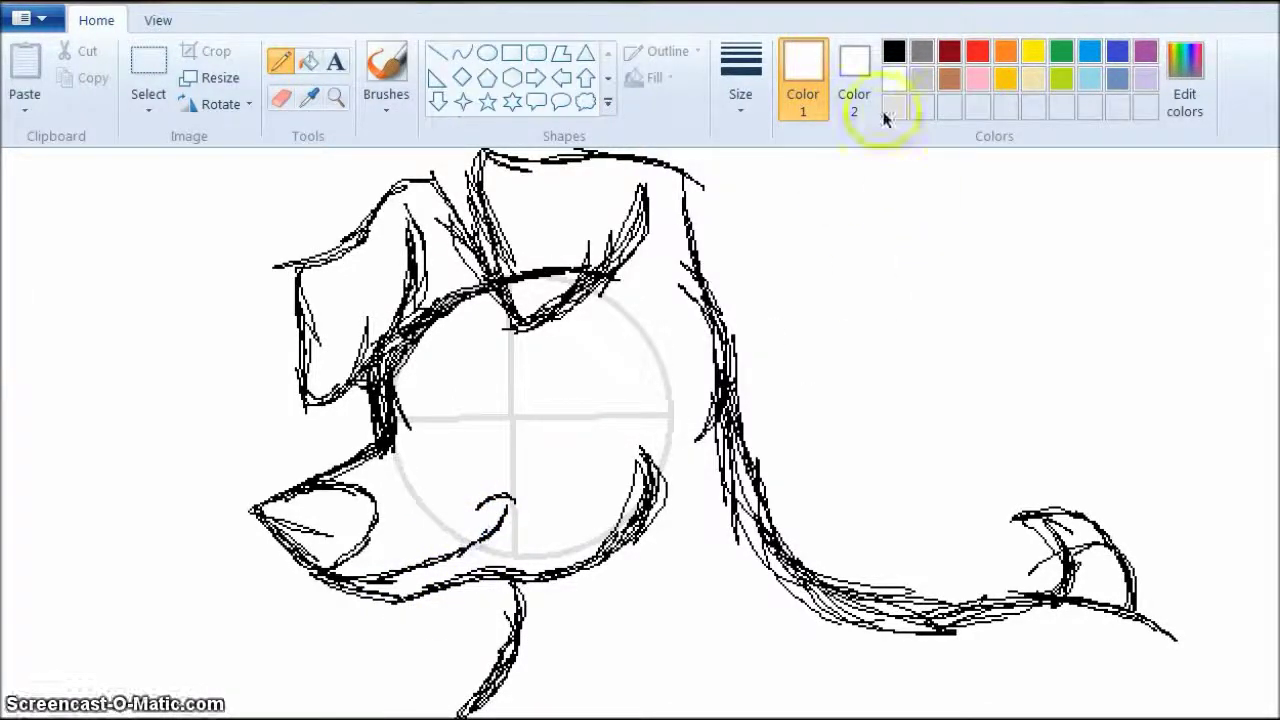
{"action": "left_click", "coordinate": [893, 51]}
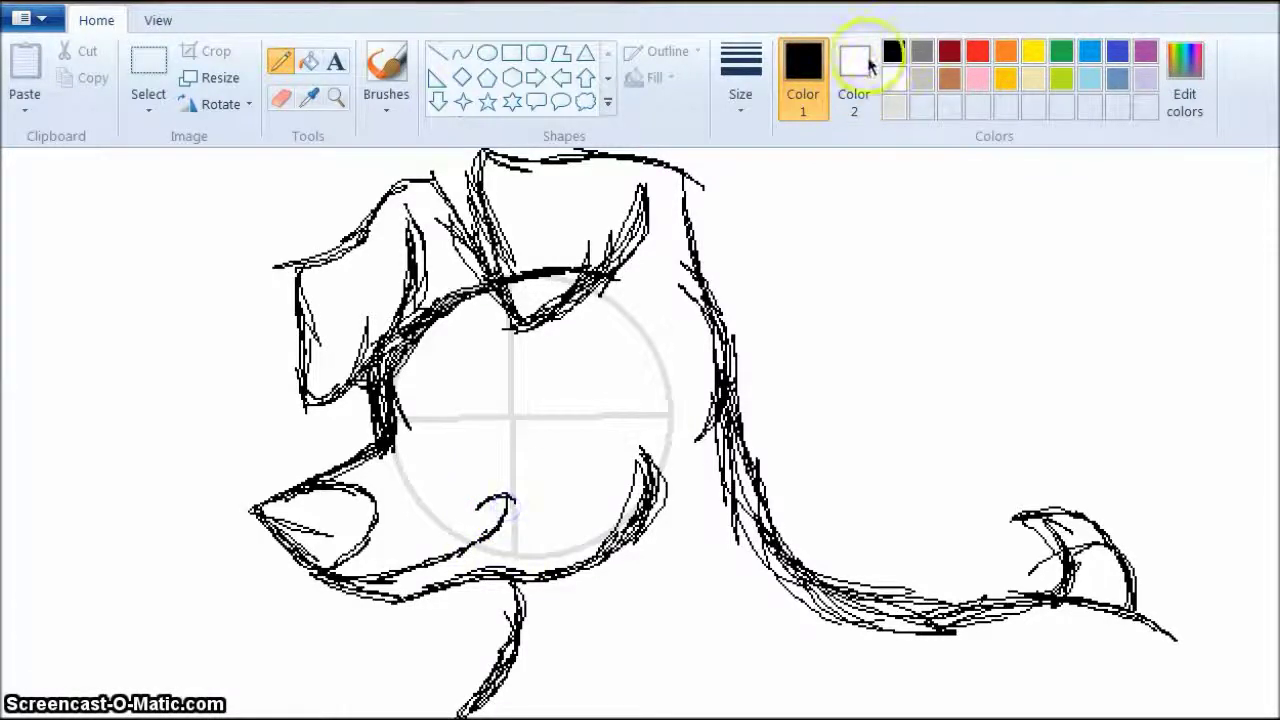
{"action": "left_click", "coordinate": [893, 79]}
{"action": "left_click_drag", "start_coordinate": [515, 490], "coordinate": [480, 535]}
{"action": "left_click", "coordinate": [740, 105]}
{"action": "left_click", "coordinate": [771, 297]}
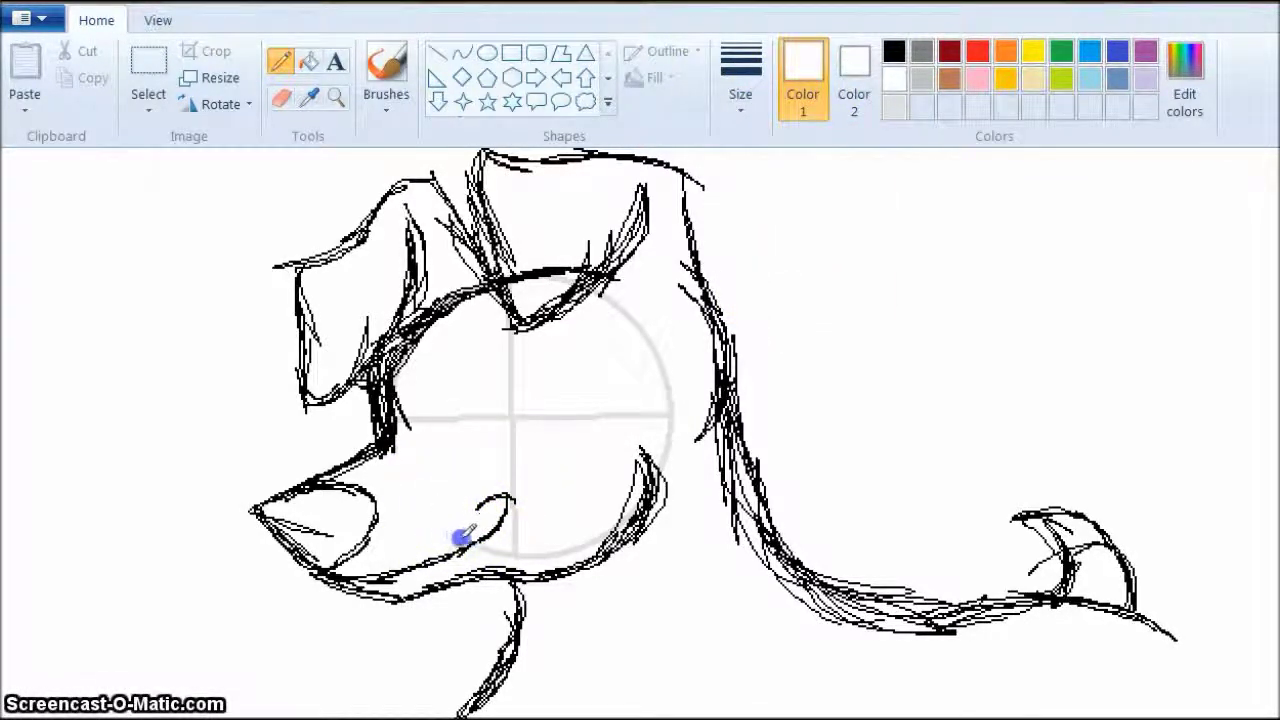
{"action": "mouse_move", "coordinate": [490, 545]}
{"action": "left_mouse_down"}
{"action": "mouse_move", "coordinate": [522, 524]}
{"action": "mouse_move", "coordinate": [515, 462]}
{"action": "left_mouse_up"}
{"action": "mouse_move", "coordinate": [498, 381]}
{"action": "left_mouse_down"}
{"action": "mouse_move", "coordinate": [492, 334]}
{"action": "mouse_move", "coordinate": [522, 336]}
{"action": "left_mouse_up"}
{"action": "mouse_move", "coordinate": [538, 267]}
{"action": "left_mouse_down"}
{"action": "mouse_move", "coordinate": [572, 265]}
{"action": "mouse_move", "coordinate": [552, 289]}
{"action": "mouse_move", "coordinate": [536, 267]}
{"action": "mouse_move", "coordinate": [606, 300]}
{"action": "left_mouse_up"}
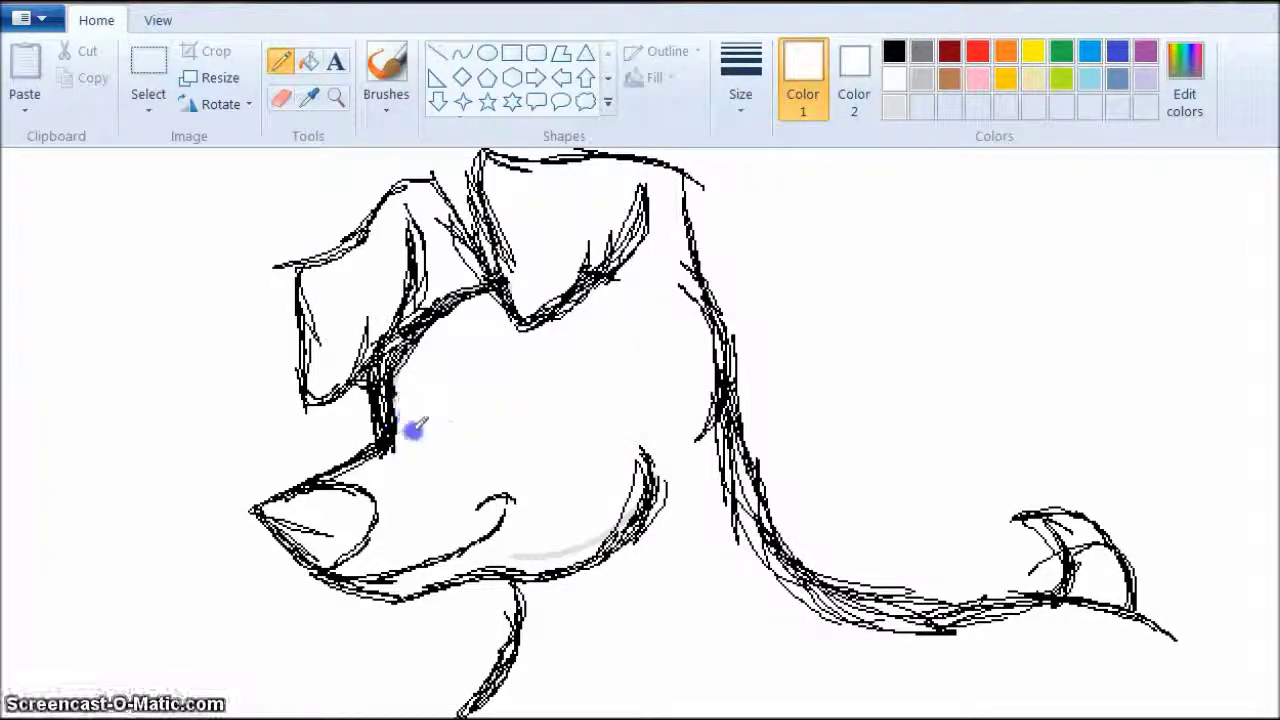
{"action": "left_click_drag", "start_coordinate": [533, 556], "coordinate": [510, 557]}
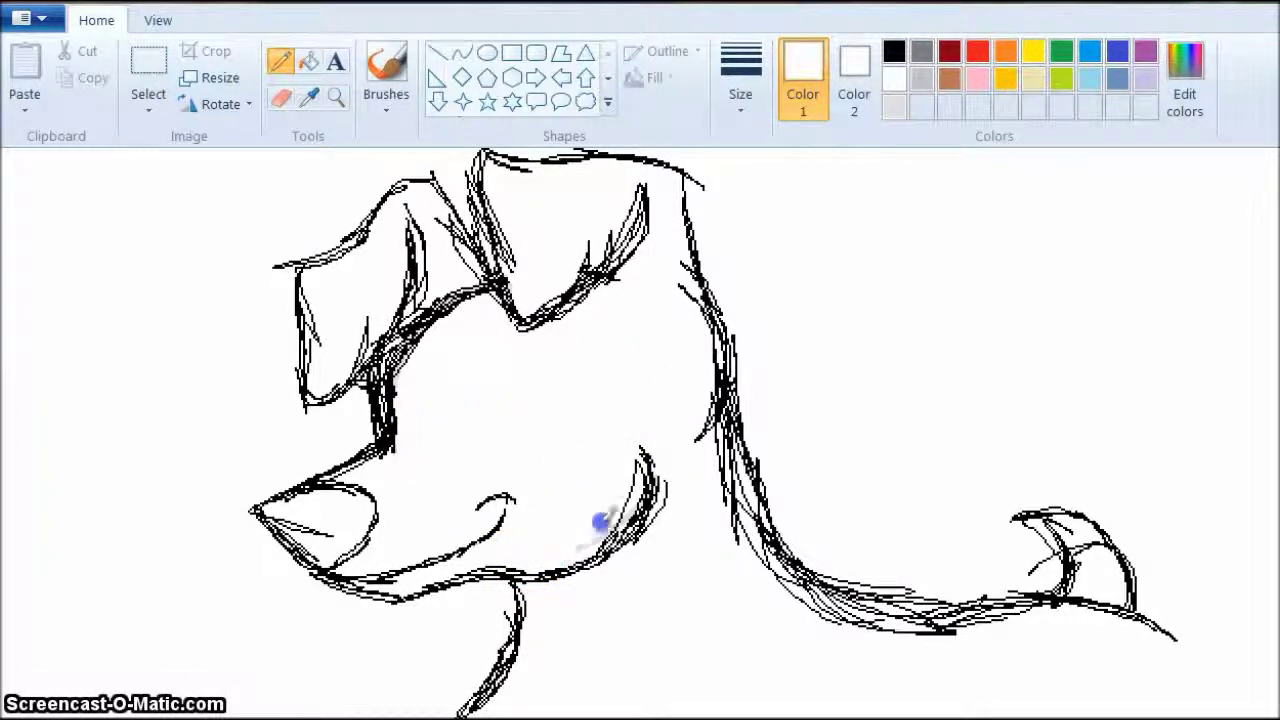
{"action": "mouse_move", "coordinate": [620, 516]}
{"action": "left_mouse_down"}
{"action": "mouse_move", "coordinate": [582, 542]}
{"action": "mouse_move", "coordinate": [632, 506]}
{"action": "mouse_move", "coordinate": [625, 455]}
{"action": "left_mouse_up"}
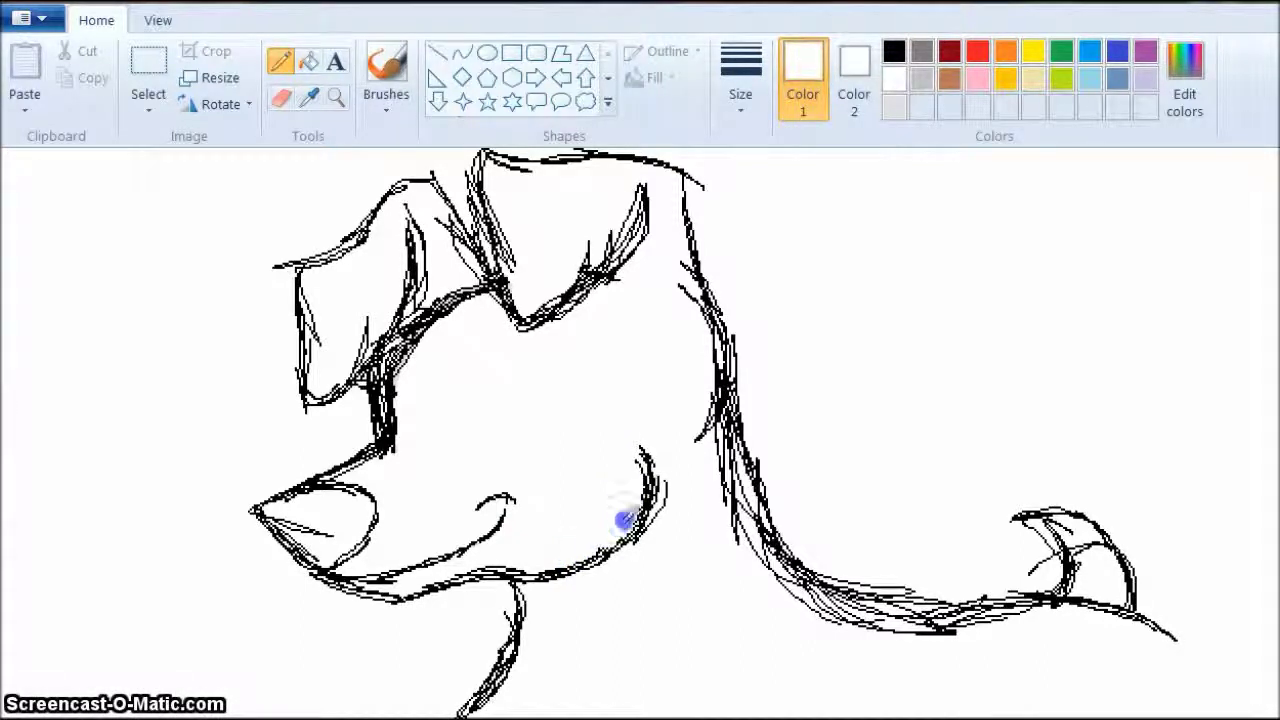
Step: Draw a short curved fold line inside each ear with a thin black Pencil
{"action": "left_click", "coordinate": [893, 51]}
{"action": "left_click", "coordinate": [740, 80]}
{"action": "left_click", "coordinate": [777, 157]}
{"action": "mouse_move", "coordinate": [552, 162]}
{"action": "left_mouse_down"}
{"action": "mouse_move", "coordinate": [553, 190]}
{"action": "mouse_move", "coordinate": [523, 216]}
{"action": "left_mouse_up"}
{"action": "left_click_drag", "start_coordinate": [362, 242], "coordinate": [328, 305]}
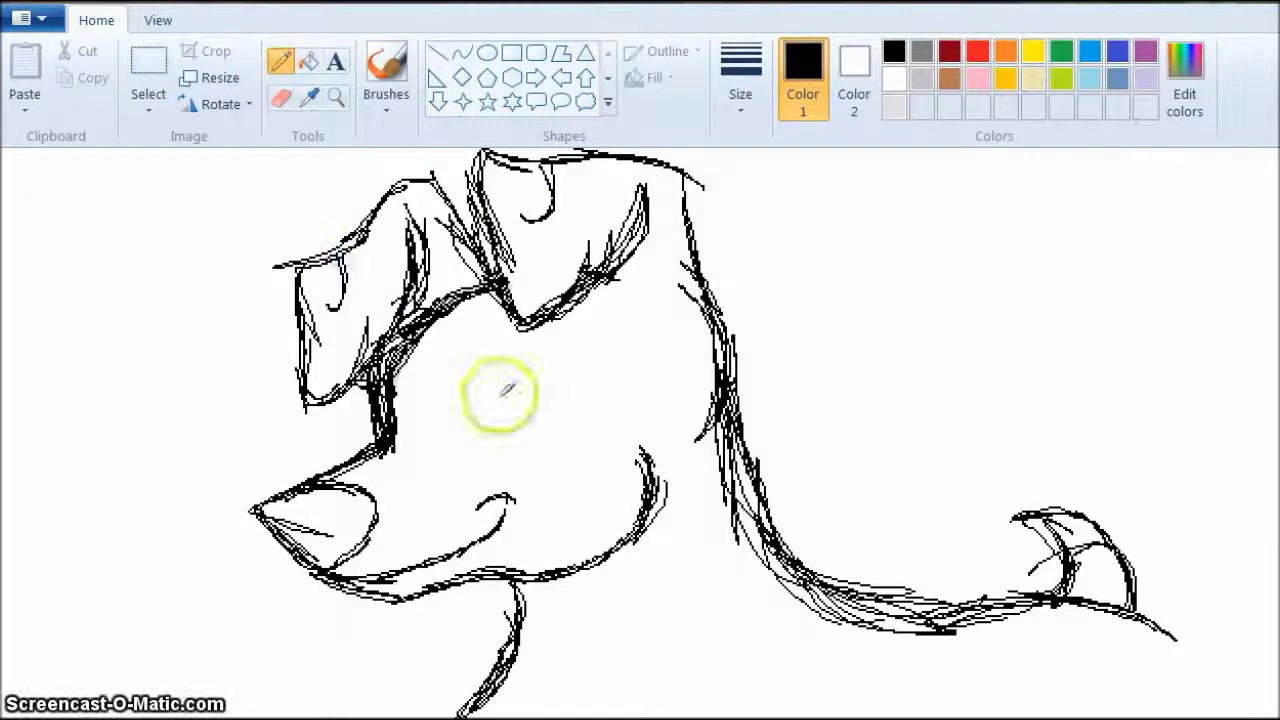
Step: Draw the eyebrow and the almond-shaped eye outline, touching up the eye's corner with a thicker white Pencil
{"action": "left_click_drag", "start_coordinate": [395, 392], "coordinate": [418, 402]}
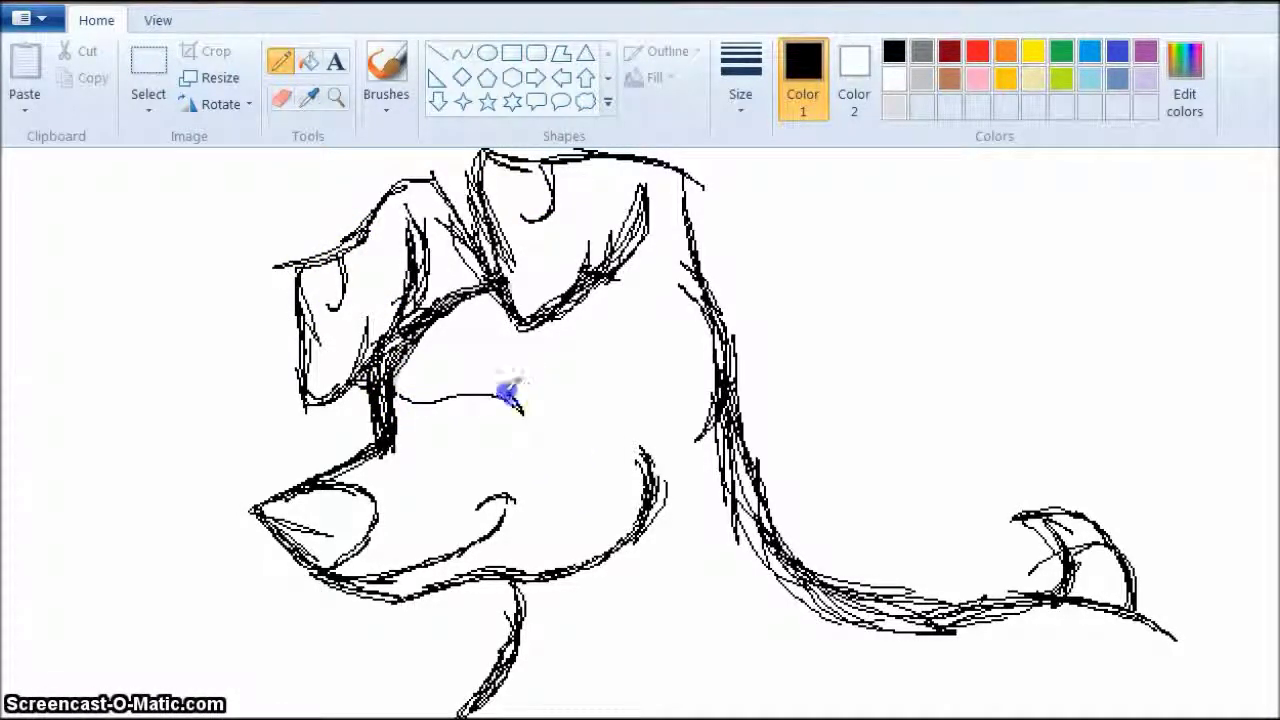
{"action": "mouse_move", "coordinate": [422, 430]}
{"action": "left_mouse_down"}
{"action": "mouse_move", "coordinate": [477, 420]}
{"action": "mouse_move", "coordinate": [499, 440]}
{"action": "mouse_move", "coordinate": [433, 422]}
{"action": "mouse_move", "coordinate": [430, 461]}
{"action": "left_mouse_up"}
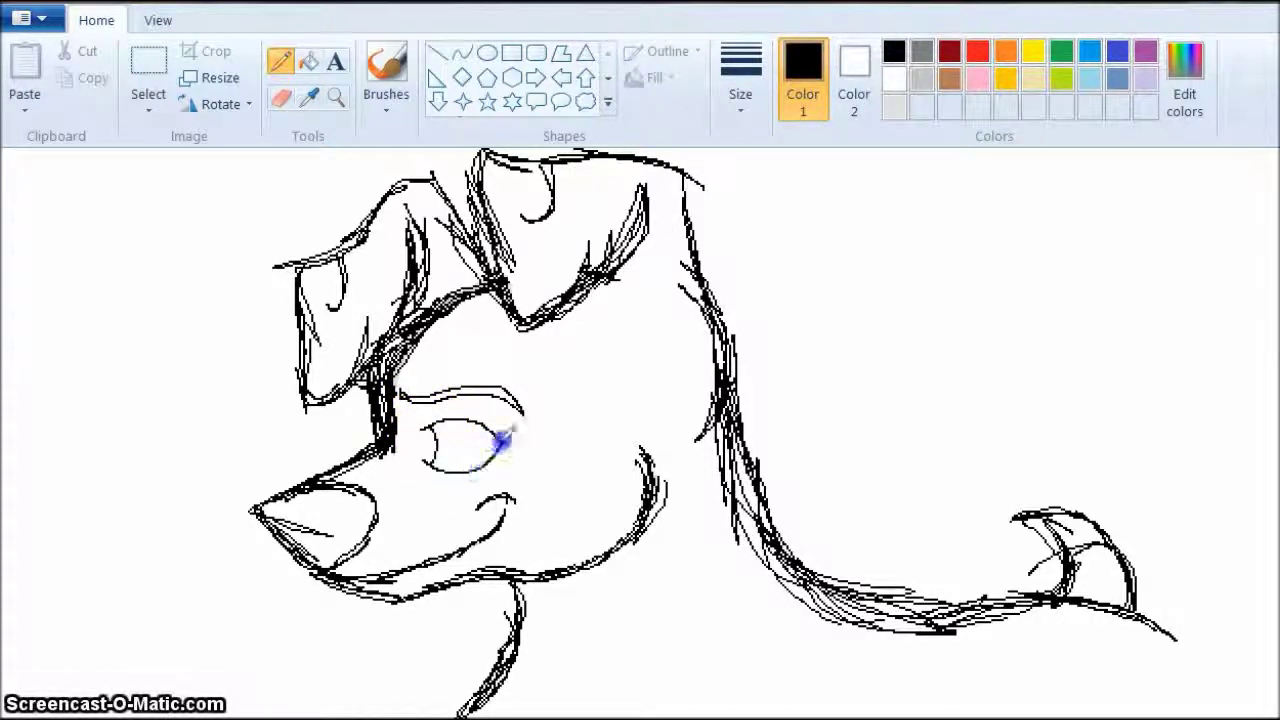
{"action": "left_click", "coordinate": [894, 79]}
{"action": "left_click", "coordinate": [740, 94]}
{"action": "left_click", "coordinate": [777, 223]}
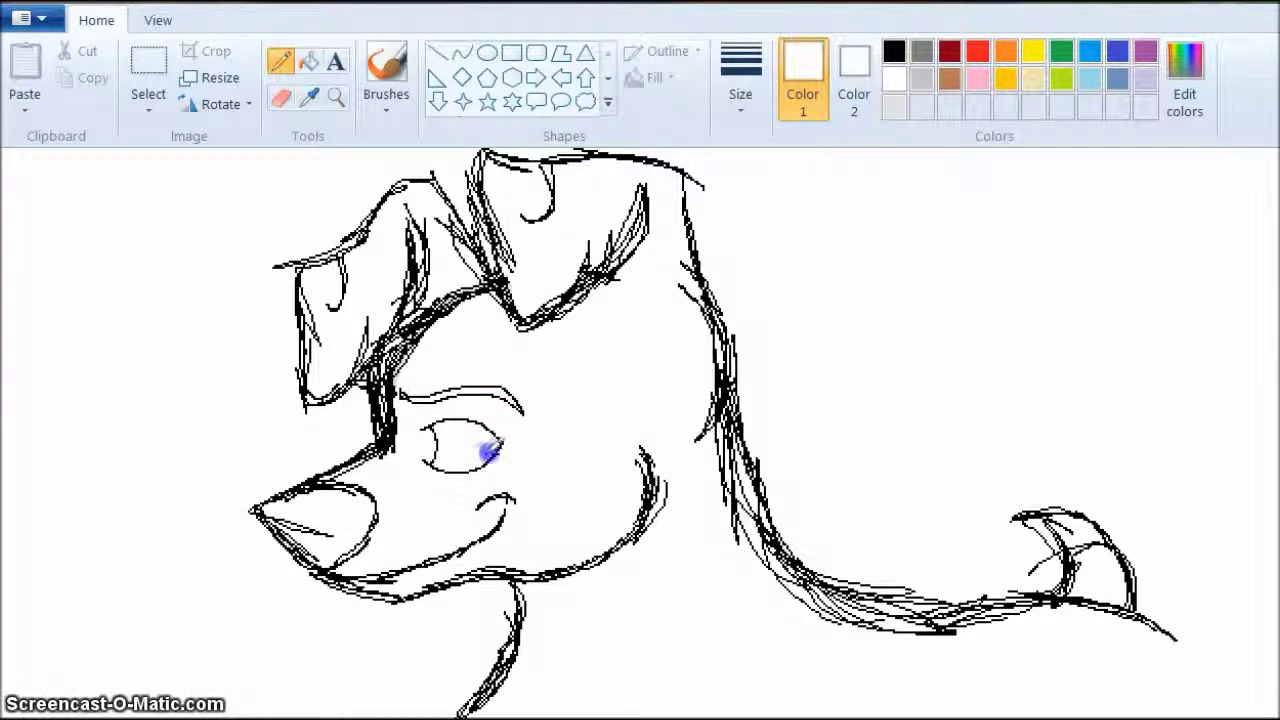
Step: Draw the iris, pupil, highlight and eyelid creases of the eye with a thin black Pencil
{"action": "left_click", "coordinate": [894, 51]}
{"action": "left_click", "coordinate": [740, 94]}
{"action": "left_click", "coordinate": [786, 157]}
{"action": "left_click", "coordinate": [449, 429]}
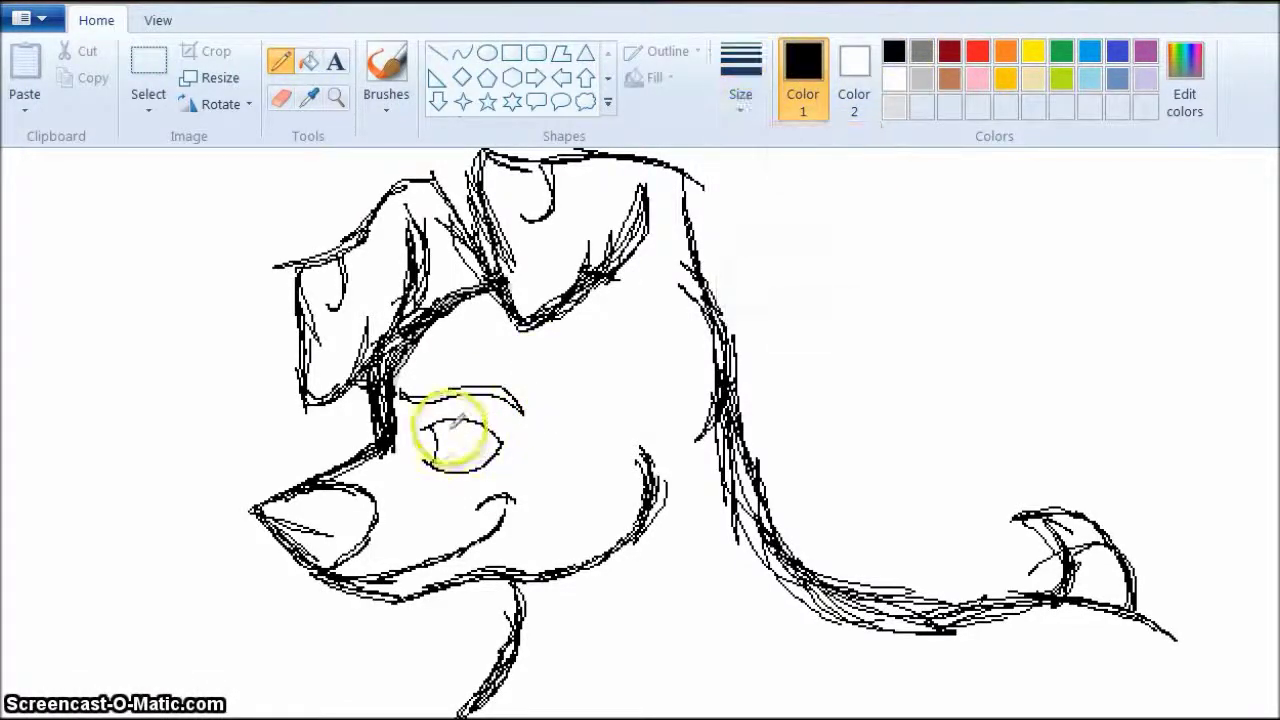
{"action": "left_click_drag", "start_coordinate": [448, 428], "coordinate": [445, 436]}
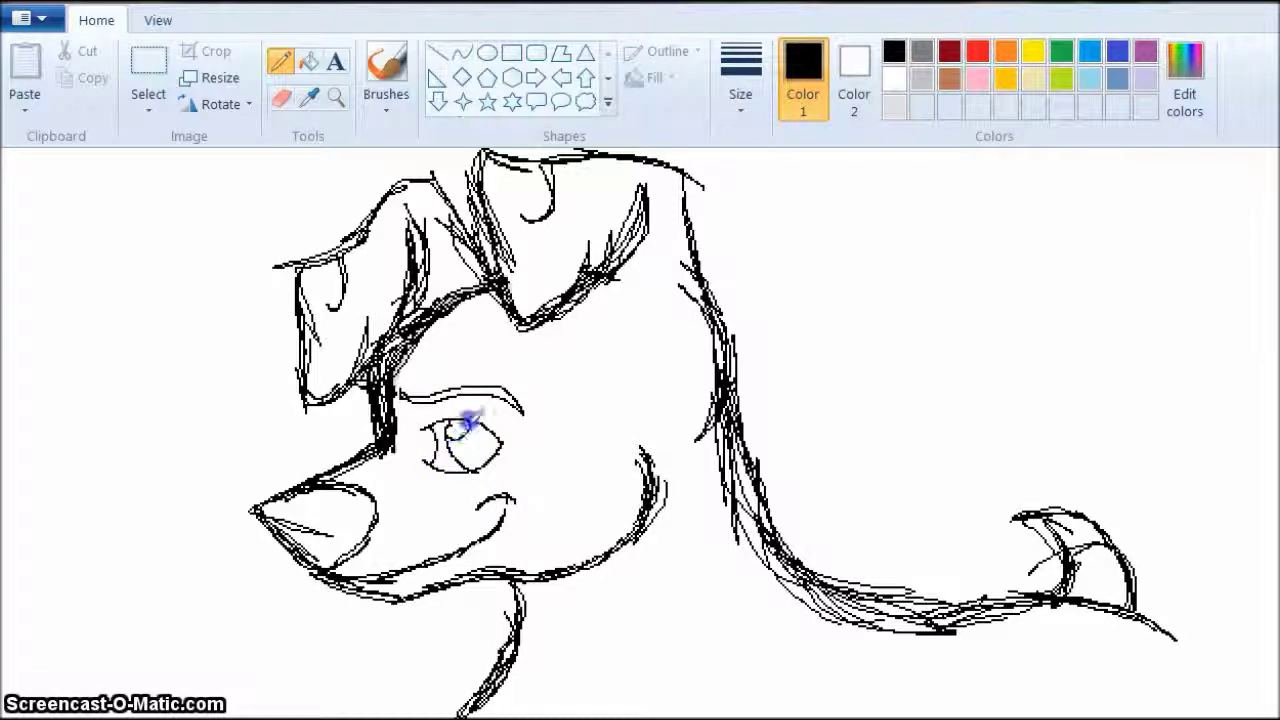
{"action": "left_click_drag", "start_coordinate": [516, 422], "coordinate": [513, 440]}
{"action": "left_click_drag", "start_coordinate": [413, 411], "coordinate": [420, 424]}
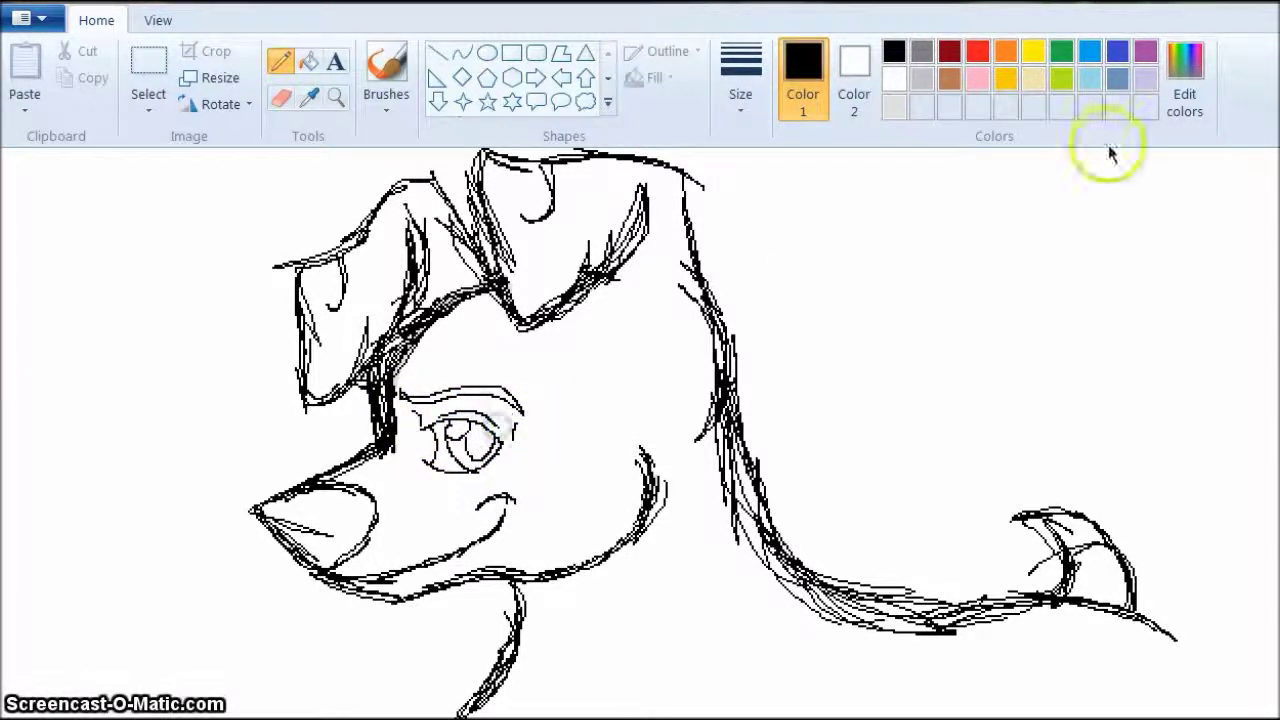
Step: Clean up the eye's lower edge in white and add a small black highlight outline at the iris's bottom
{"action": "left_click", "coordinate": [894, 79]}
{"action": "left_click", "coordinate": [478, 472]}
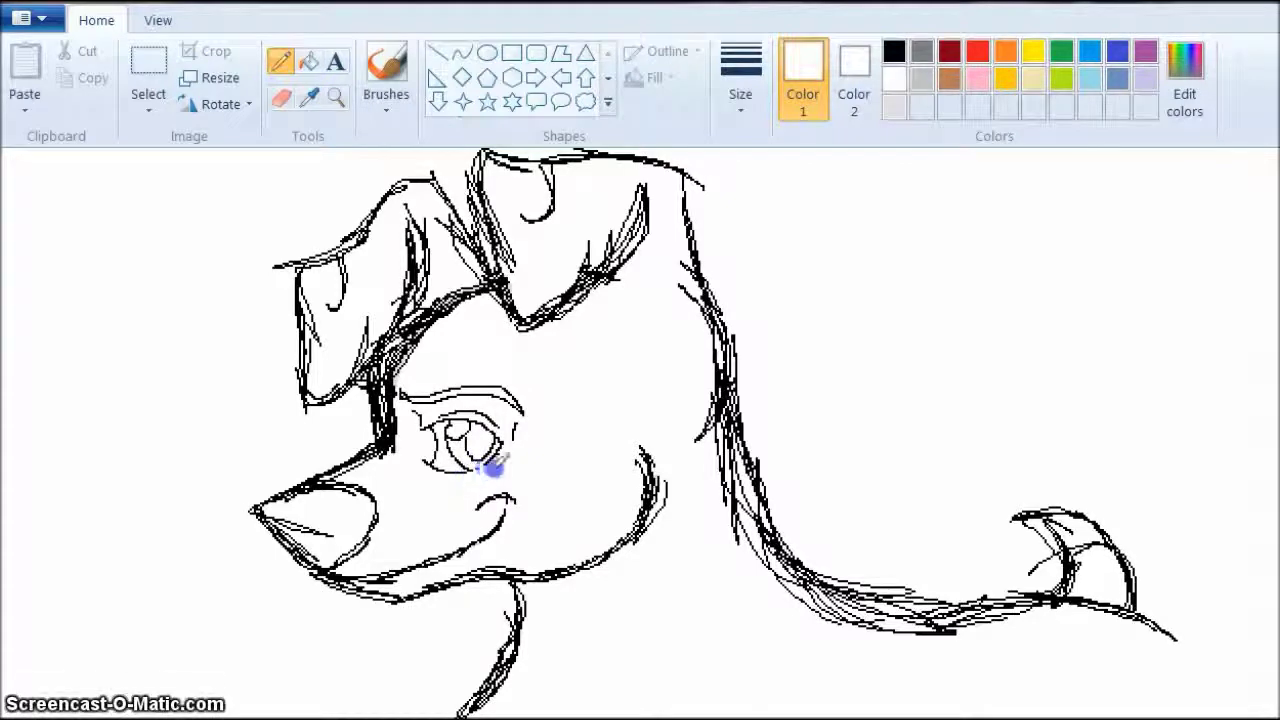
{"action": "left_click", "coordinate": [894, 51]}
{"action": "left_click", "coordinate": [475, 468]}
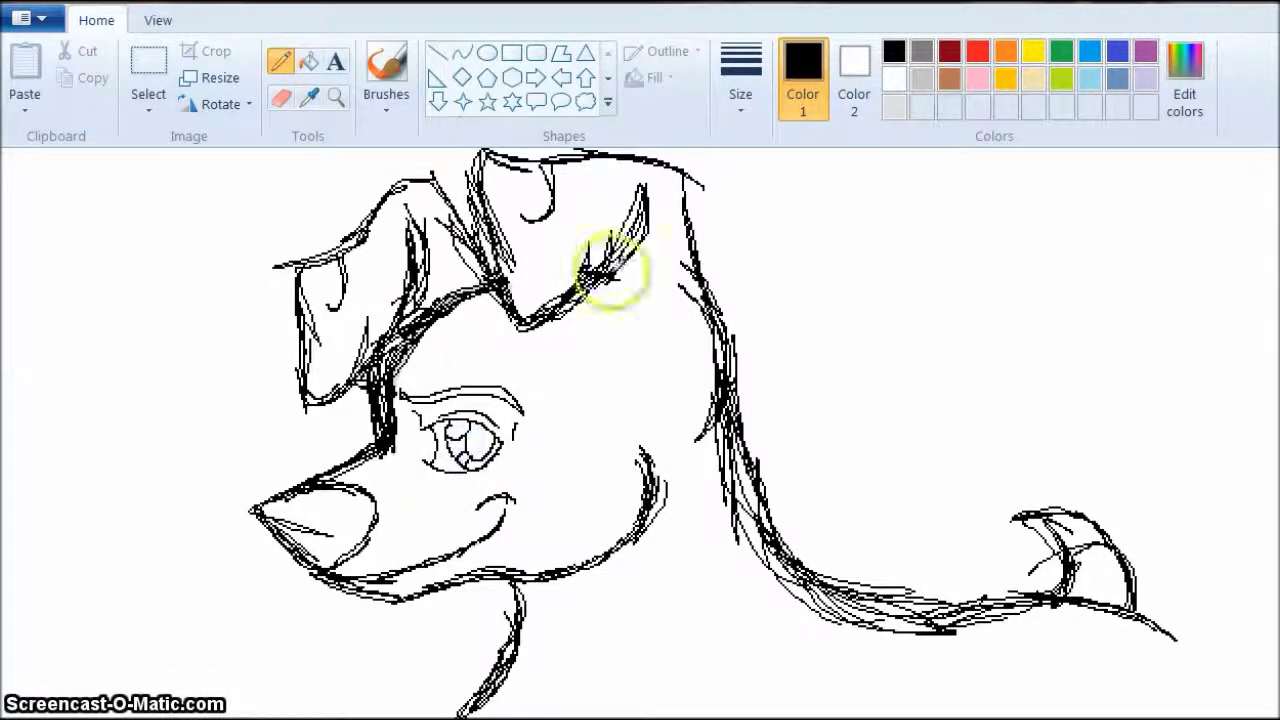
Step: Darken the eyebrow, add crease lines above it and draw two small spots on the muzzle
{"action": "left_click", "coordinate": [408, 397]}
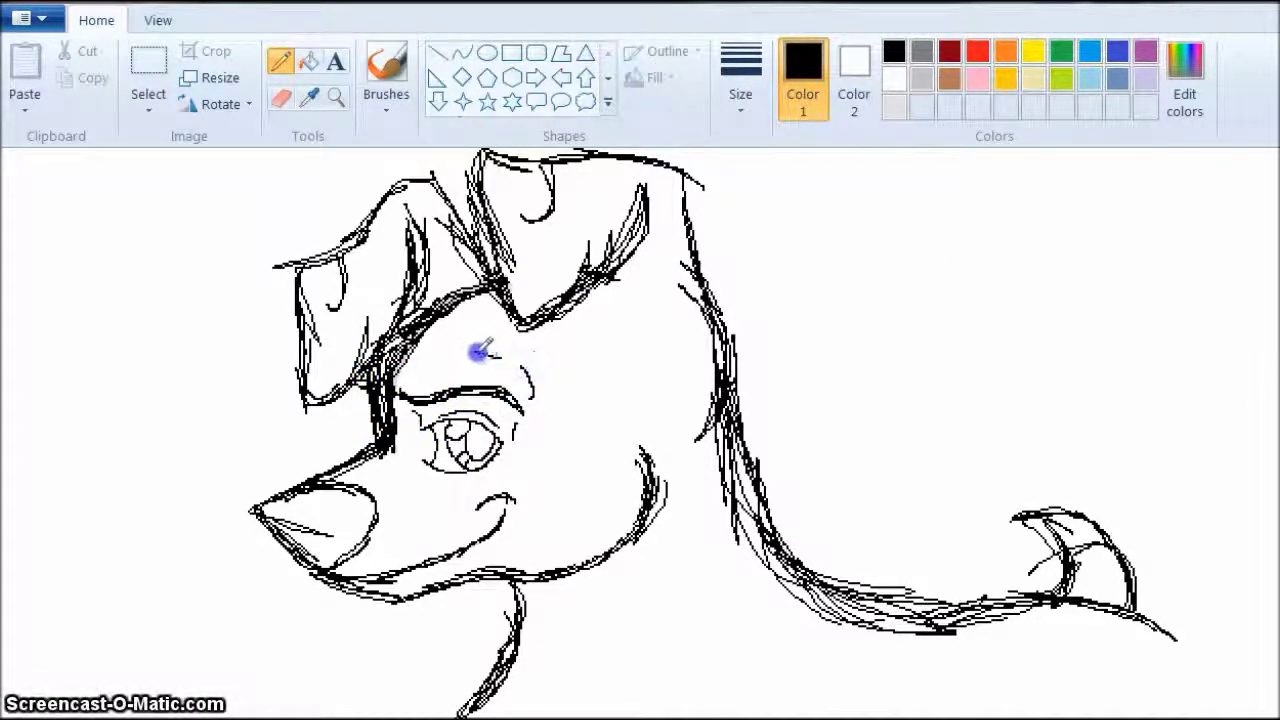
{"action": "left_click", "coordinate": [402, 500]}
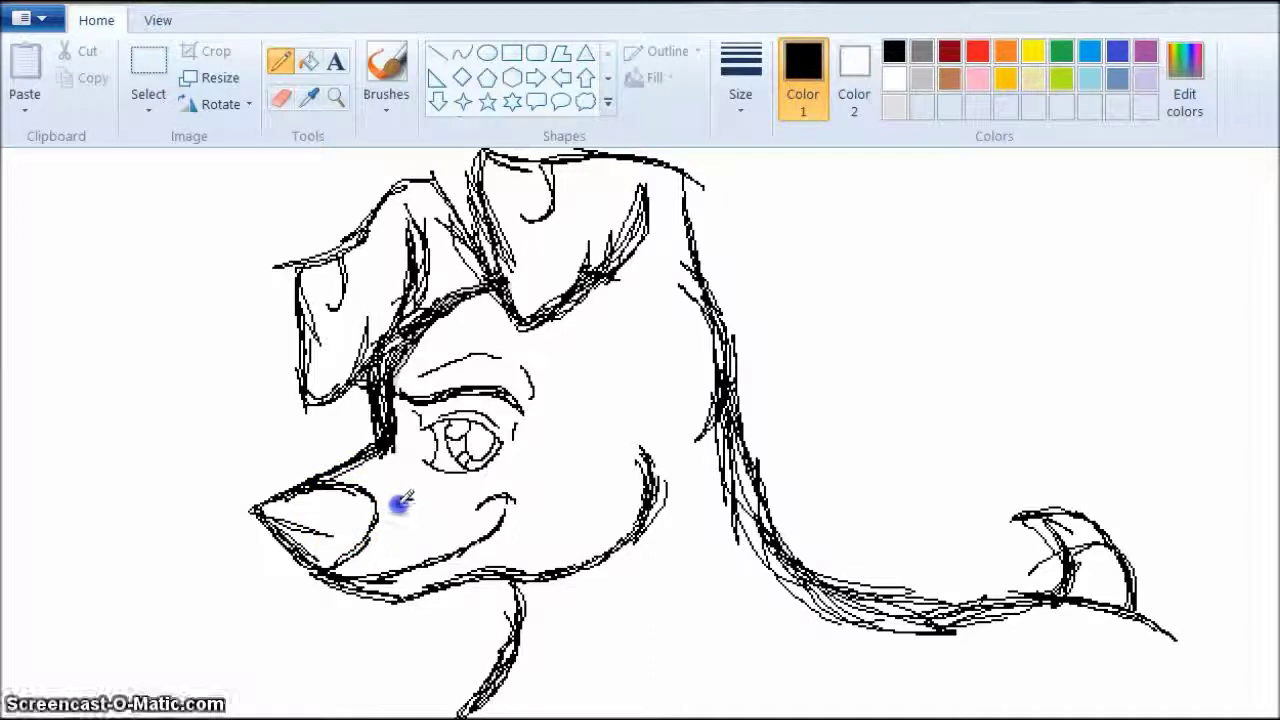
Step: Draw pointed black lines behind both ears to show their back edges
{"action": "left_click", "coordinate": [640, 294]}
{"action": "left_click_drag", "start_coordinate": [655, 200], "coordinate": [668, 318]}
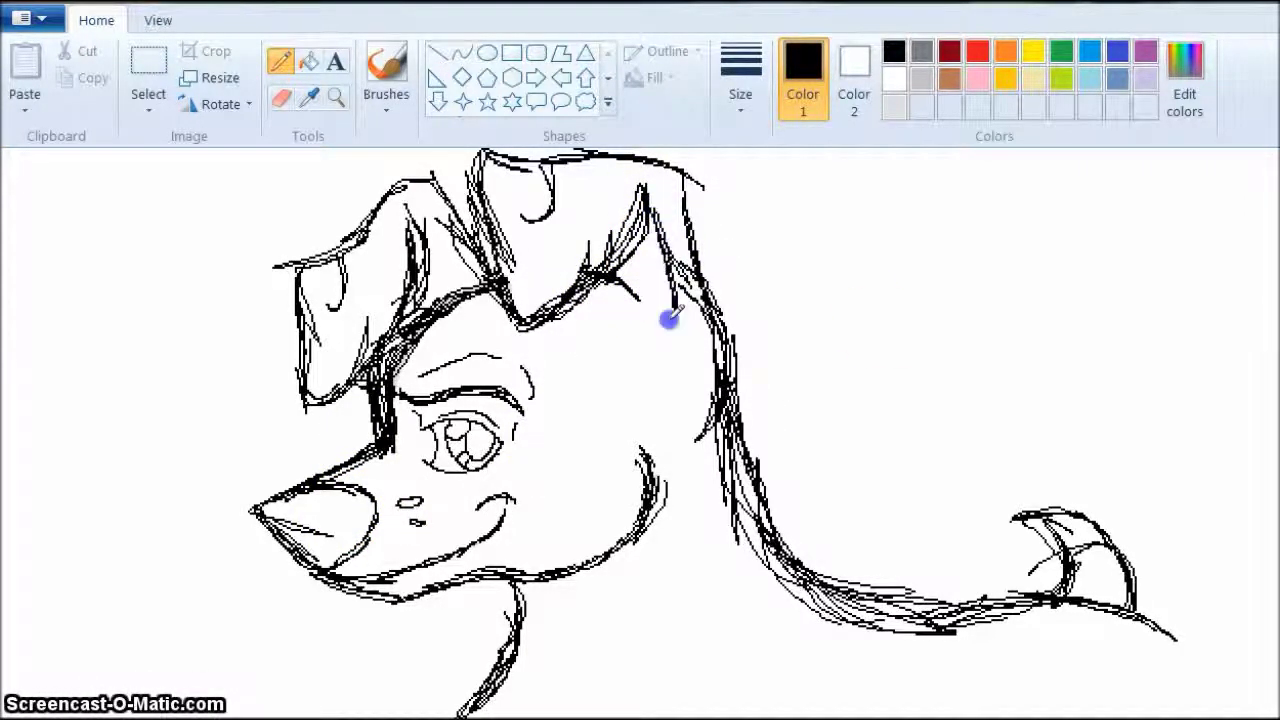
{"action": "left_click_drag", "start_coordinate": [430, 258], "coordinate": [467, 285]}
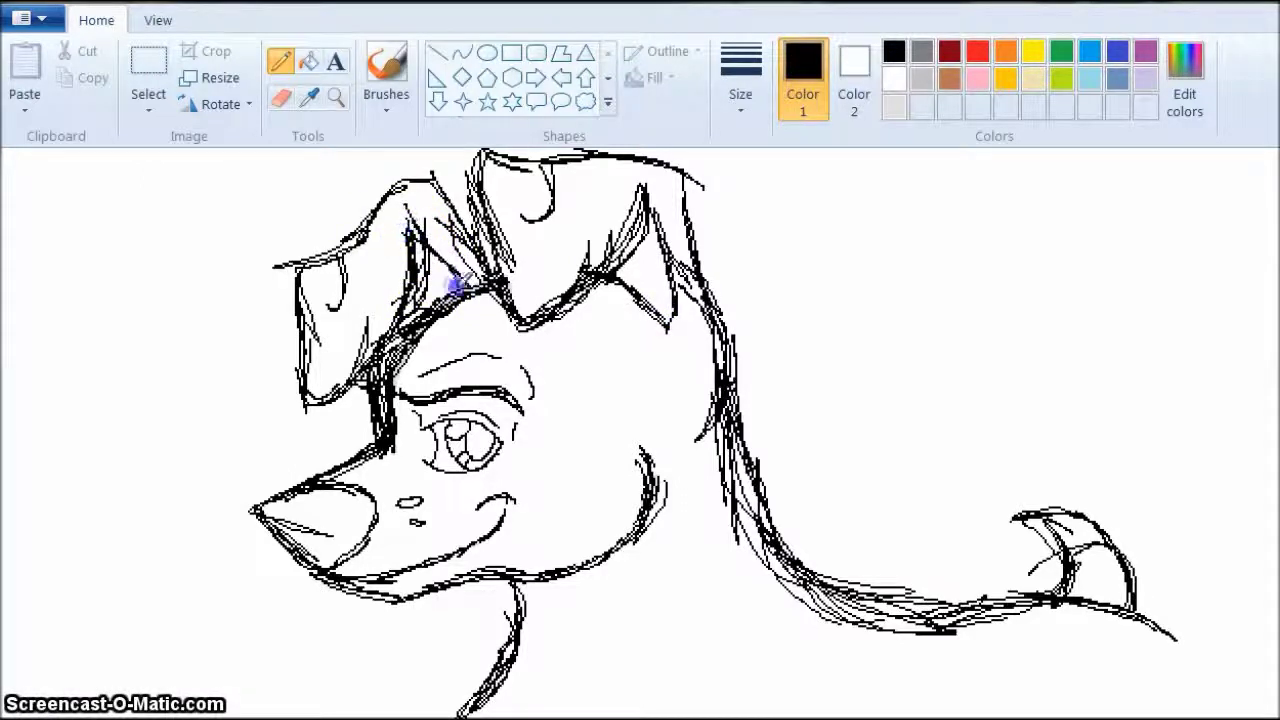
Step: Draw a small round spot on the tail and fill the eye's pupil with black
{"action": "left_click_drag", "start_coordinate": [1094, 564], "coordinate": [1104, 572]}
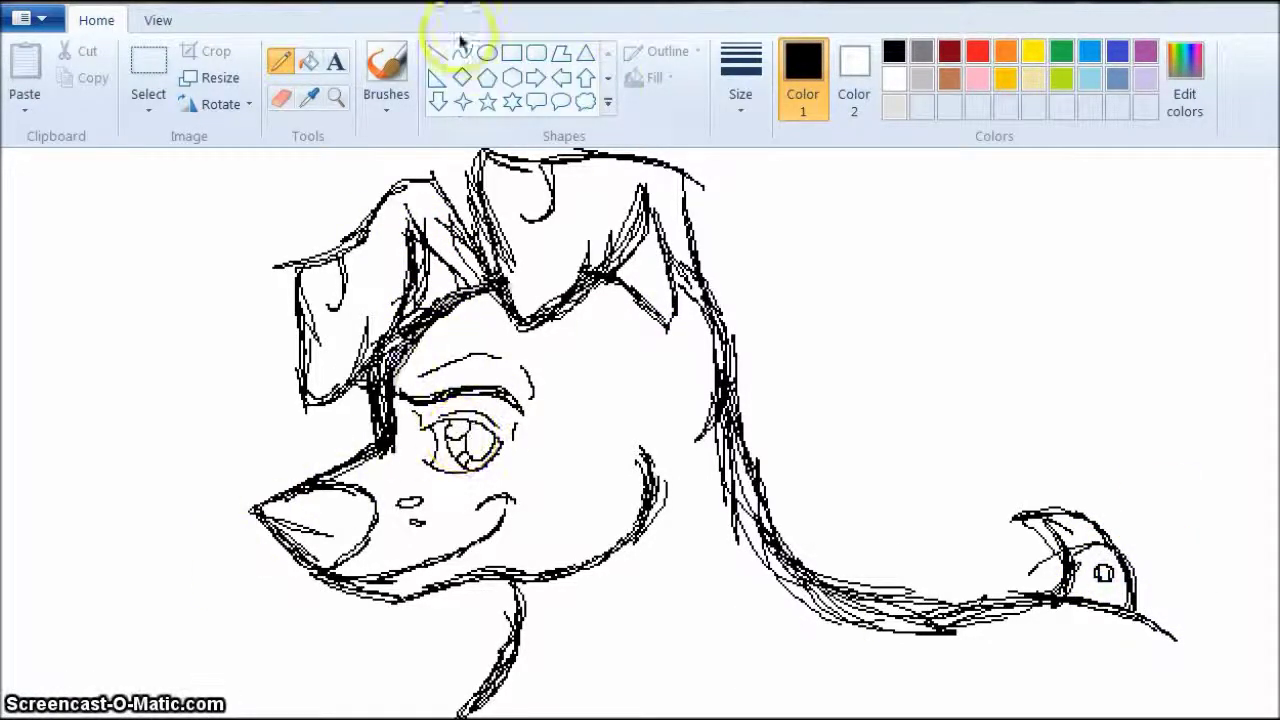
{"action": "left_click", "coordinate": [309, 62]}
{"action": "left_click", "coordinate": [481, 441]}
Step: Draw the far eye with thin black Pencil strokes beside the bridge of the muzzle
{"action": "left_click", "coordinate": [289, 64]}
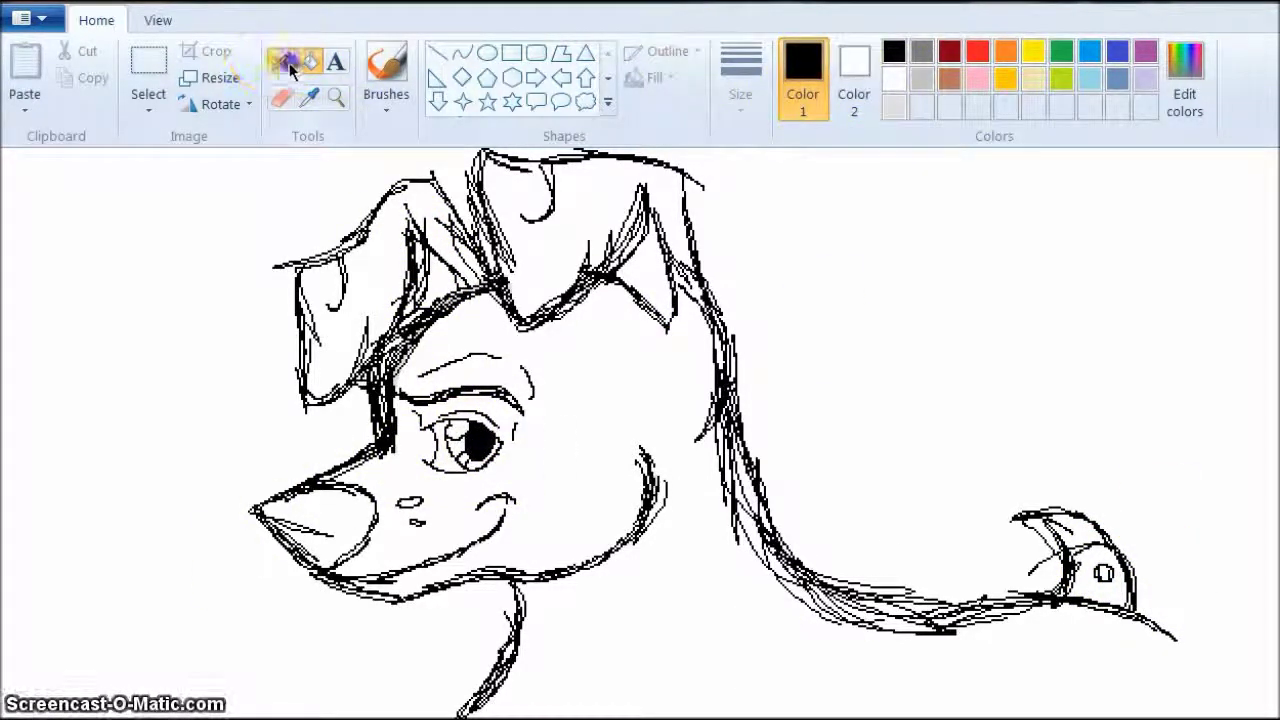
{"action": "left_click", "coordinate": [287, 62]}
{"action": "left_click", "coordinate": [392, 421]}
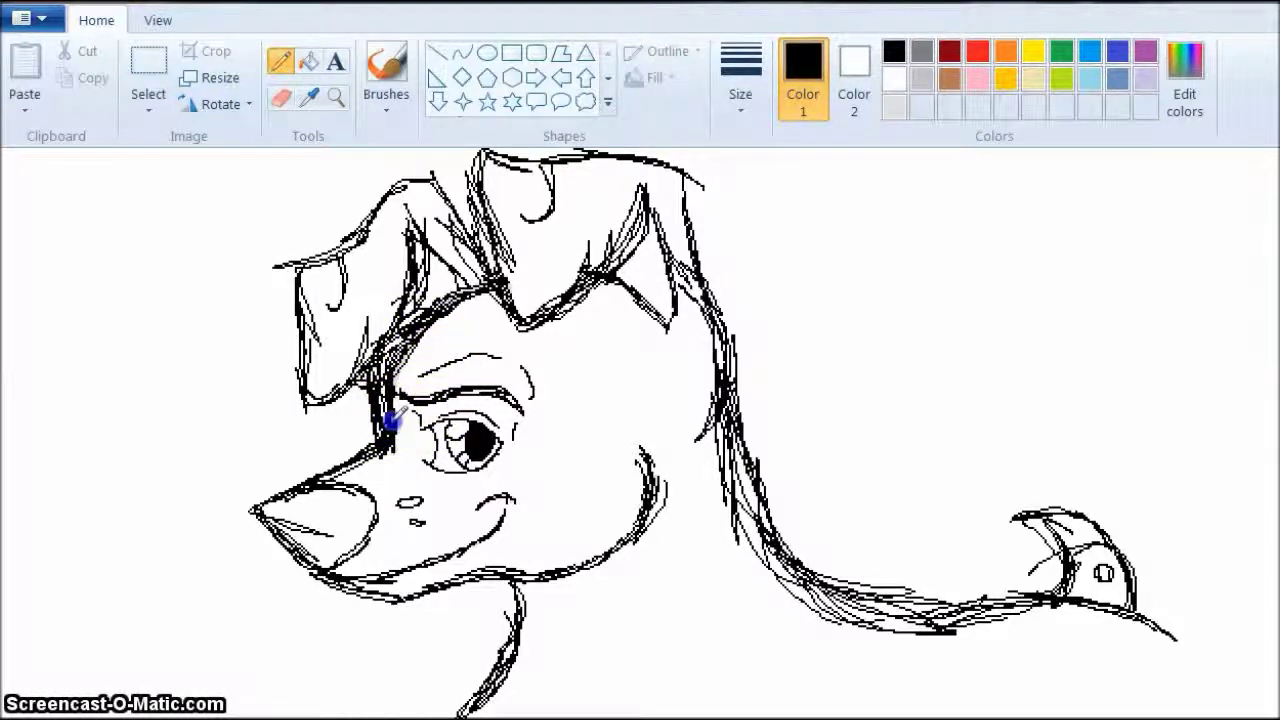
{"action": "left_click_drag", "start_coordinate": [407, 459], "coordinate": [391, 400]}
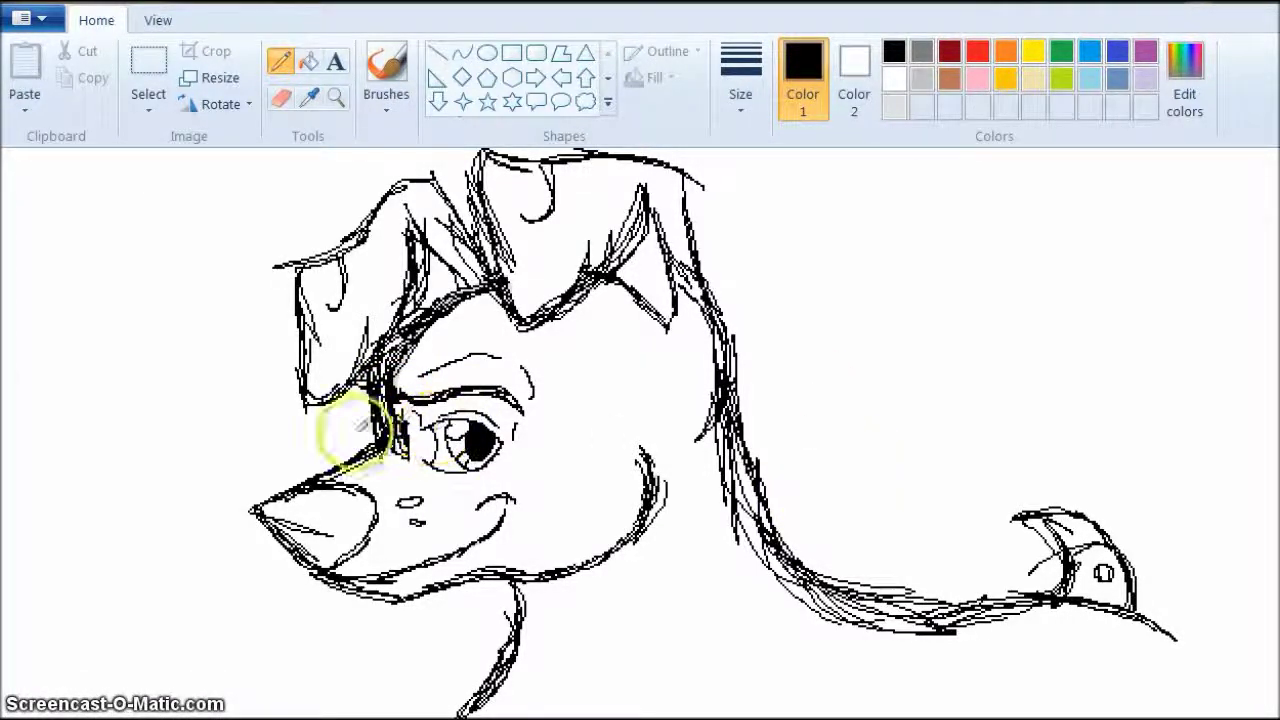
{"action": "left_click_drag", "start_coordinate": [403, 425], "coordinate": [405, 416]}
{"action": "mouse_move", "coordinate": [400, 364]}
{"action": "left_mouse_down"}
{"action": "mouse_move", "coordinate": [394, 375]}
{"action": "mouse_move", "coordinate": [413, 342]}
{"action": "mouse_move", "coordinate": [402, 354]}
{"action": "left_mouse_up"}
Step: Outline the fur marking across the muzzle, cheek and neck, and add a round spot behind the eye and chest tufts
{"action": "mouse_move", "coordinate": [362, 462]}
{"action": "left_mouse_down"}
{"action": "mouse_move", "coordinate": [391, 480]}
{"action": "mouse_move", "coordinate": [487, 483]}
{"action": "left_mouse_up"}
{"action": "left_click_drag", "start_coordinate": [572, 394], "coordinate": [590, 411]}
{"action": "left_click_drag", "start_coordinate": [610, 536], "coordinate": [630, 600]}
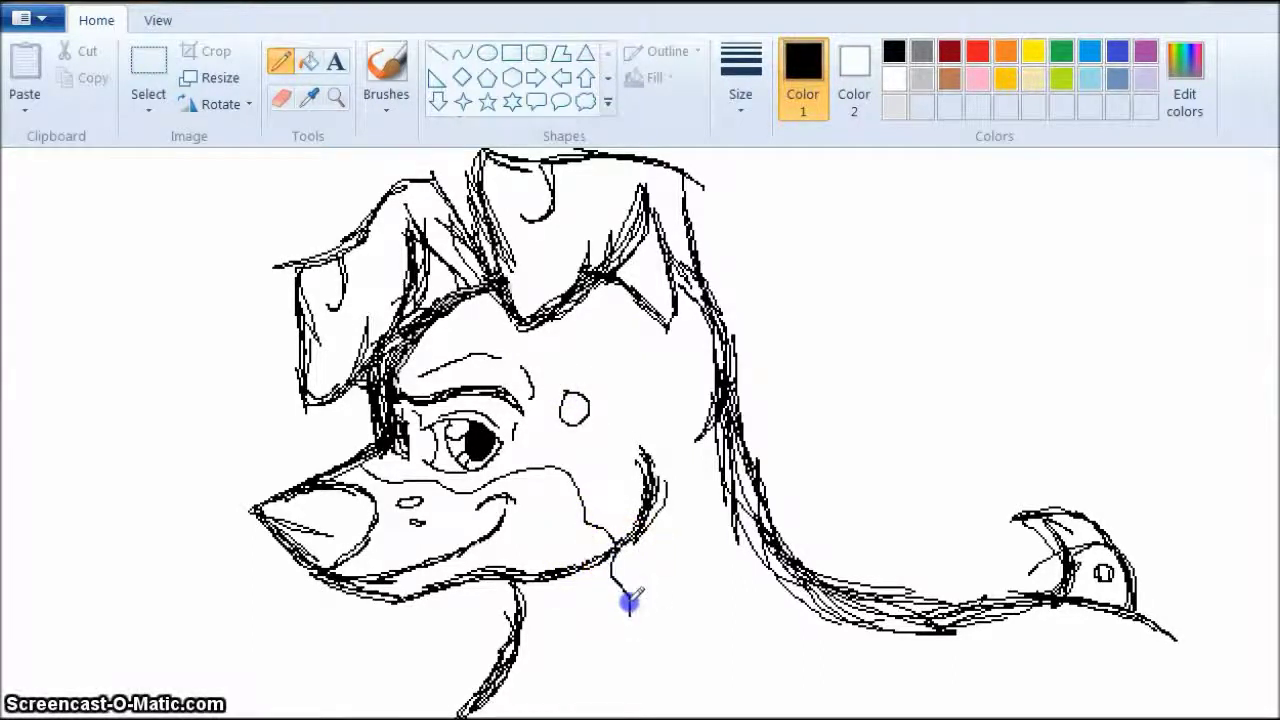
{"action": "left_click_drag", "start_coordinate": [536, 668], "coordinate": [527, 708]}
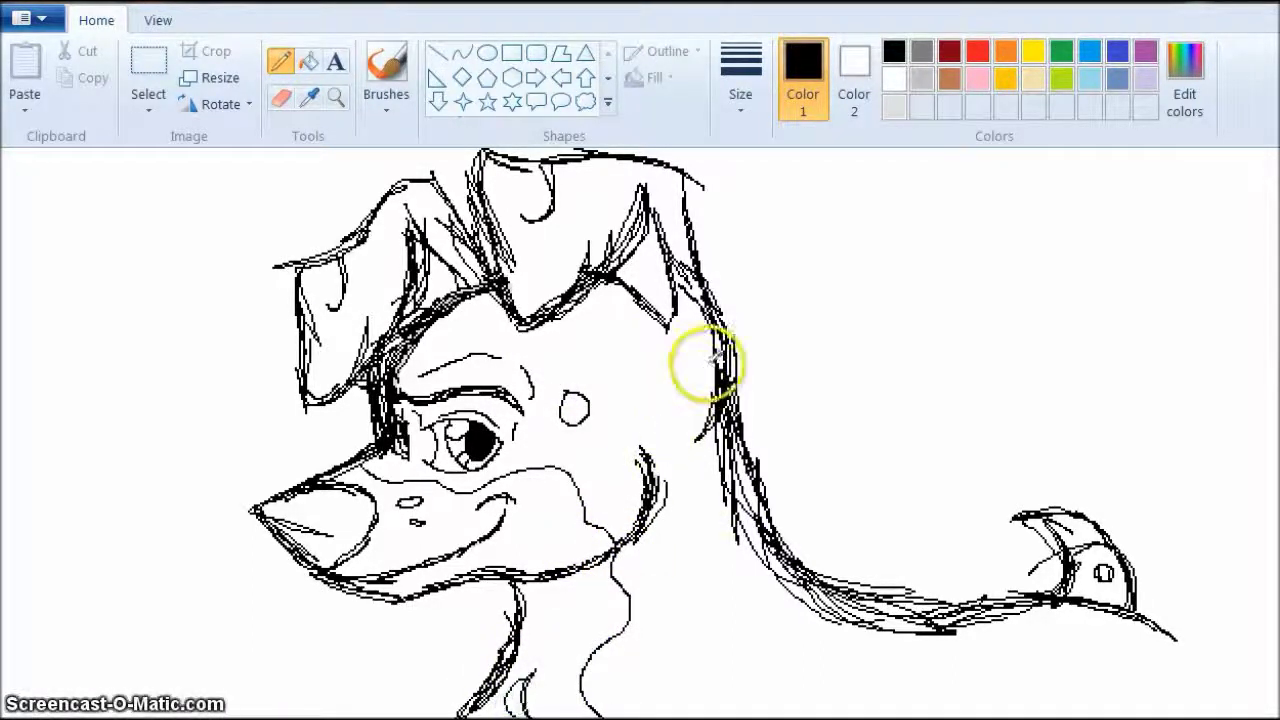
Step: Draw a collar with a buckle around the dog's neck and clean up stray lines inside it in white
{"action": "mouse_move", "coordinate": [518, 607]}
{"action": "left_mouse_down"}
{"action": "mouse_move", "coordinate": [596, 603]}
{"action": "mouse_move", "coordinate": [745, 518]}
{"action": "mouse_move", "coordinate": [780, 543]}
{"action": "mouse_move", "coordinate": [723, 594]}
{"action": "mouse_move", "coordinate": [609, 651]}
{"action": "mouse_move", "coordinate": [517, 608]}
{"action": "mouse_move", "coordinate": [692, 612]}
{"action": "mouse_move", "coordinate": [736, 585]}
{"action": "left_mouse_up"}
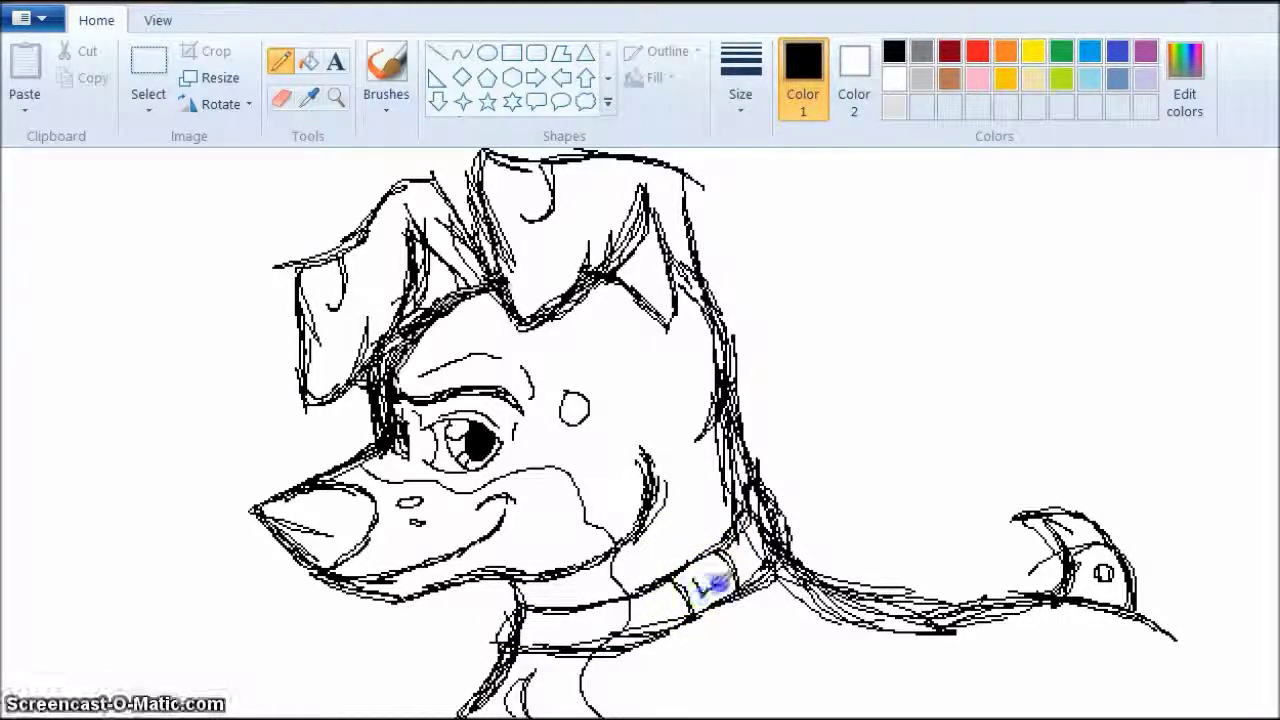
{"action": "left_click", "coordinate": [894, 80]}
{"action": "left_click", "coordinate": [741, 100]}
{"action": "left_click", "coordinate": [771, 294]}
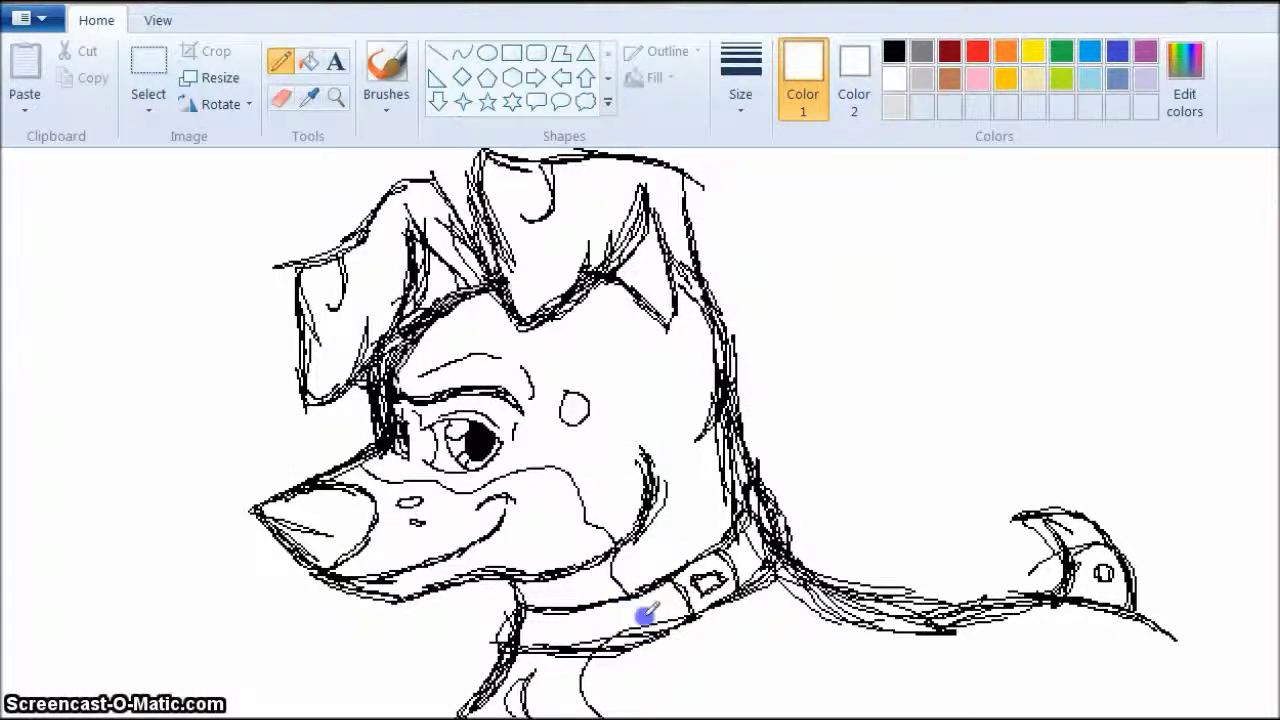
Step: Add small holes, a ring, a round hanging tag and a band to the collar in thin black
{"action": "left_click", "coordinate": [894, 51]}
{"action": "left_click", "coordinate": [741, 90]}
{"action": "left_click", "coordinate": [789, 170]}
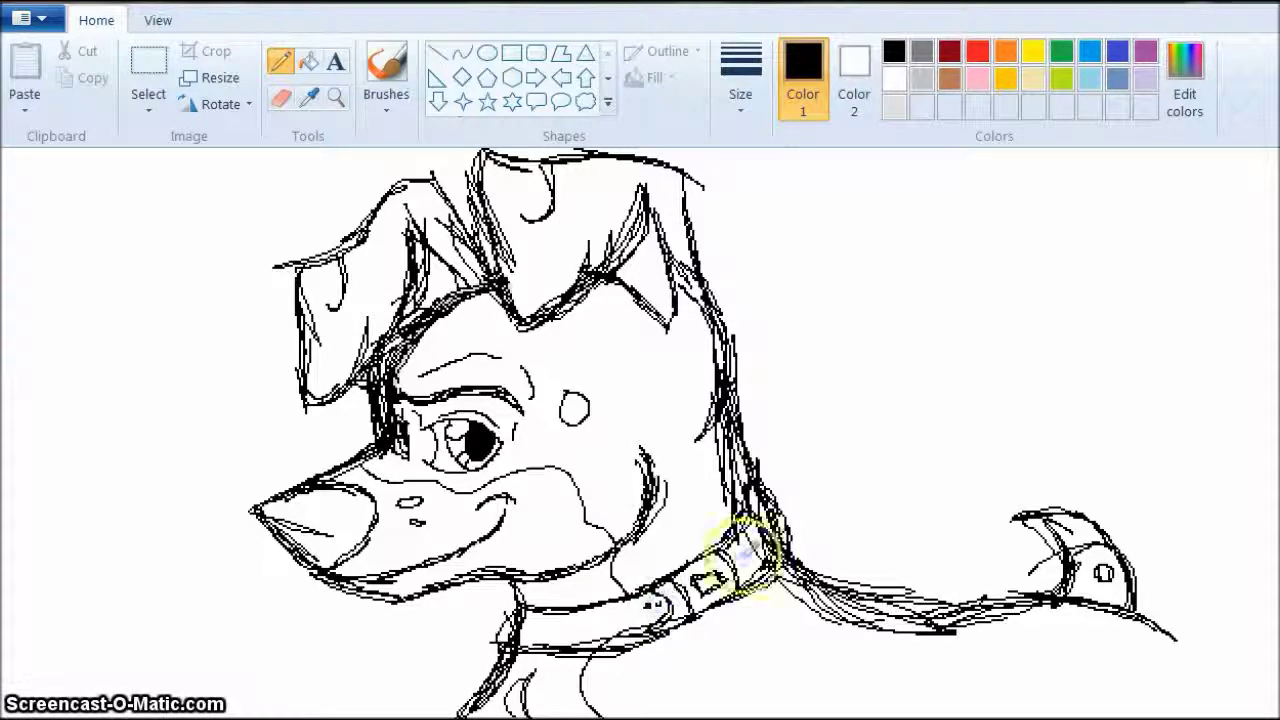
{"action": "left_click", "coordinate": [543, 641]}
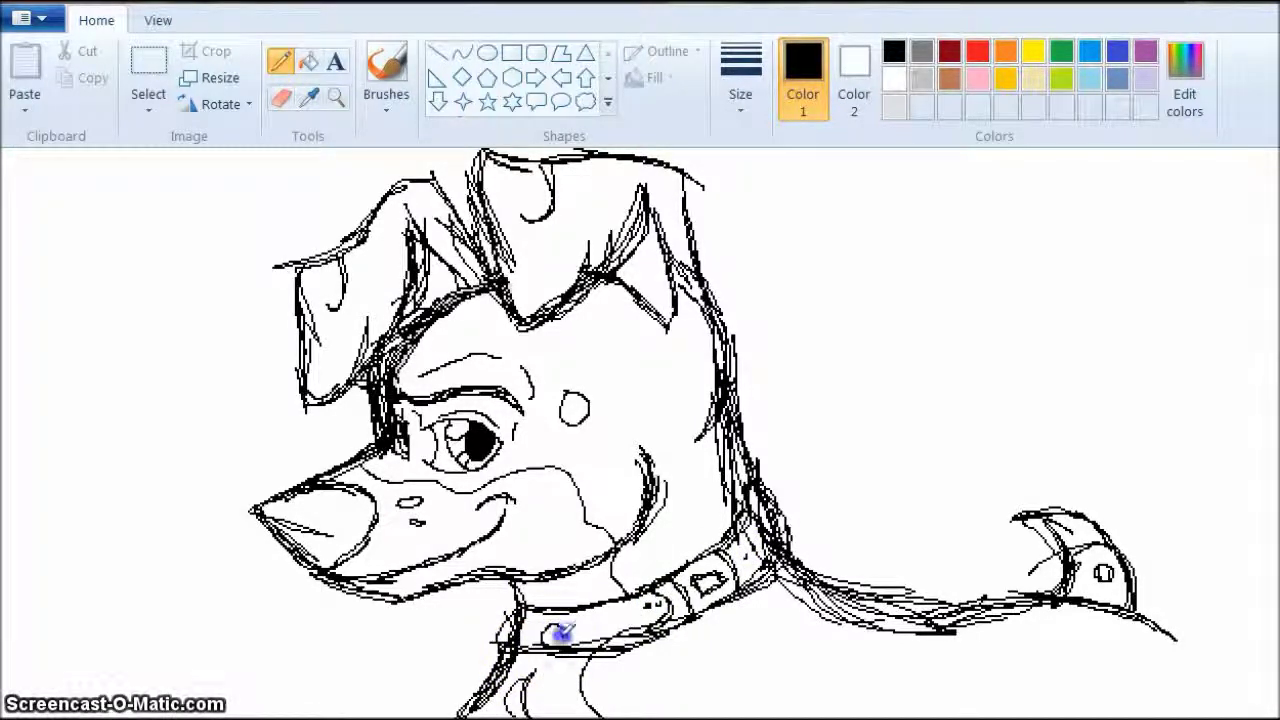
{"action": "left_click_drag", "start_coordinate": [548, 670], "coordinate": [565, 669]}
{"action": "mouse_move", "coordinate": [590, 610]}
{"action": "left_mouse_down"}
{"action": "mouse_move", "coordinate": [601, 643]}
{"action": "mouse_move", "coordinate": [620, 641]}
{"action": "mouse_move", "coordinate": [609, 631]}
{"action": "left_mouse_up"}
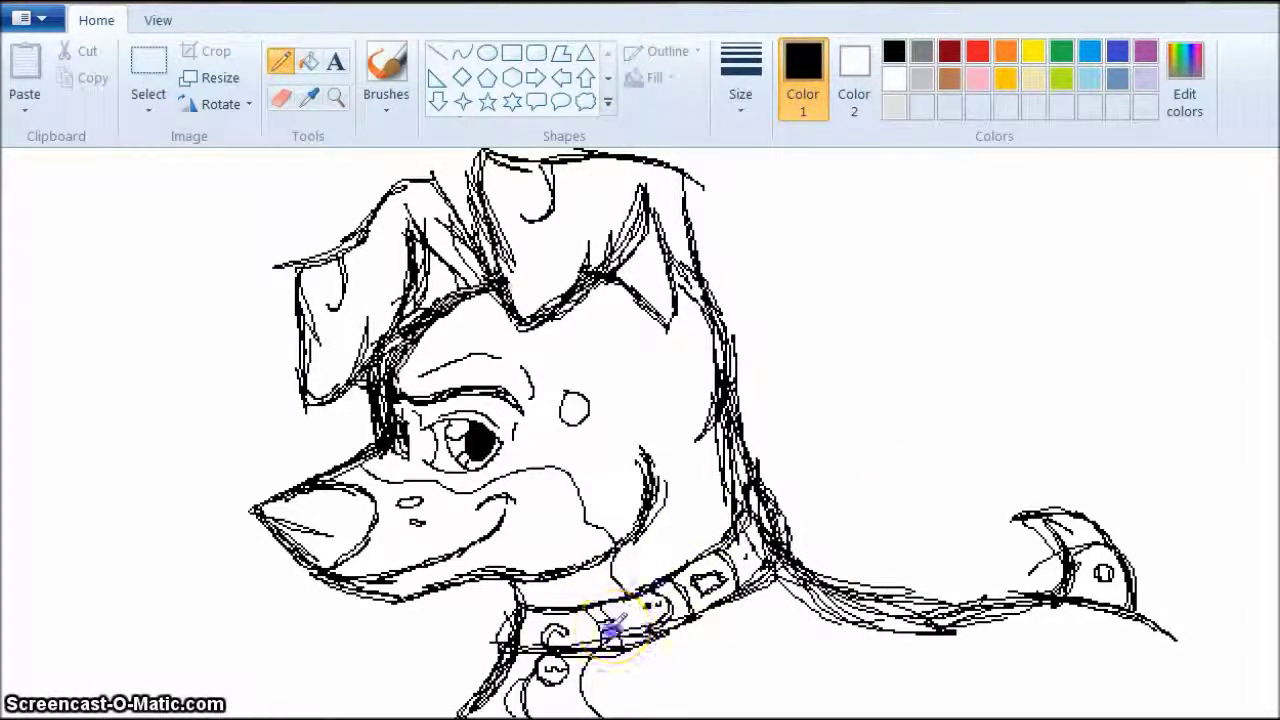
Step: Handwrite the dog's name "Grahm" in large letters beside the head and underline it with two wavy strokes
{"action": "left_click", "coordinate": [802, 233]}
{"action": "mouse_move", "coordinate": [888, 244]}
{"action": "left_mouse_down"}
{"action": "mouse_move", "coordinate": [846, 195]}
{"action": "mouse_move", "coordinate": [843, 377]}
{"action": "left_mouse_up"}
{"action": "mouse_move", "coordinate": [800, 314]}
{"action": "left_mouse_down"}
{"action": "mouse_move", "coordinate": [877, 314]}
{"action": "mouse_move", "coordinate": [900, 390]}
{"action": "left_mouse_up"}
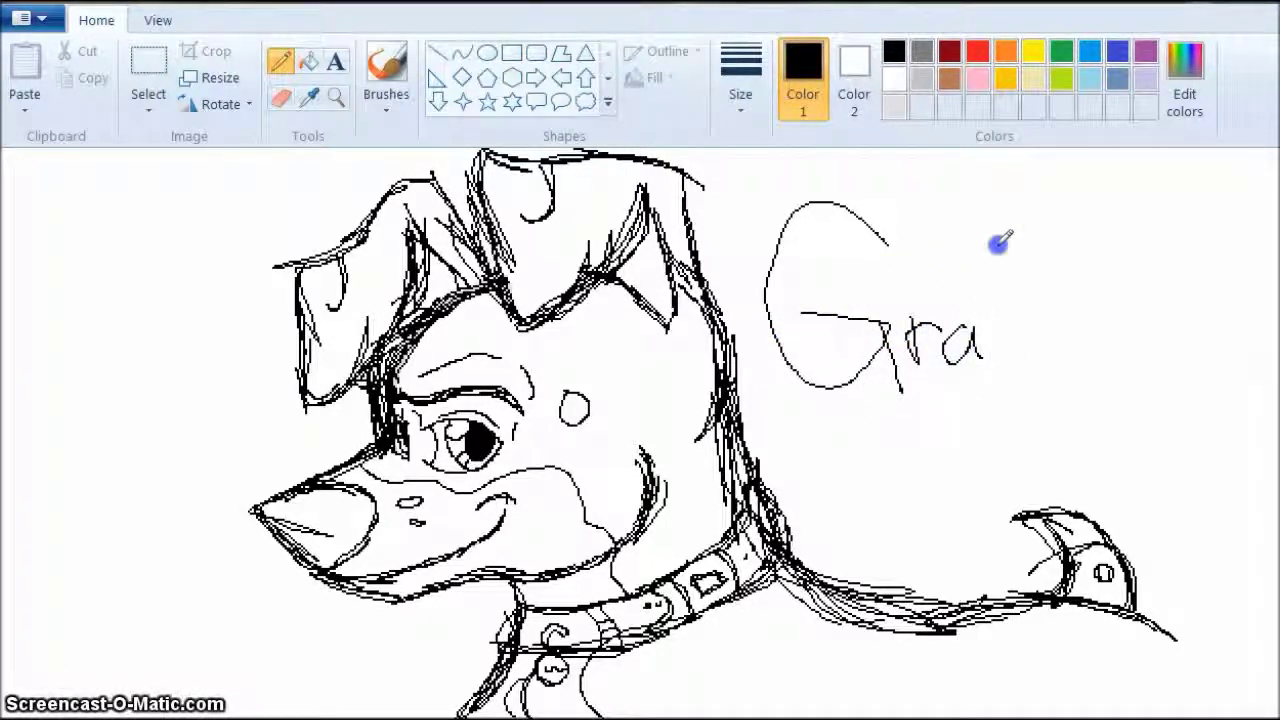
{"action": "left_click_drag", "start_coordinate": [1062, 342], "coordinate": [1172, 345]}
{"action": "left_click_drag", "start_coordinate": [826, 420], "coordinate": [1188, 370]}
{"action": "left_click_drag", "start_coordinate": [866, 437], "coordinate": [1035, 453]}
Step: Sign the drawing with a short handwritten signature and the year 2014 beneath the name
{"action": "left_click_drag", "start_coordinate": [855, 465], "coordinate": [886, 492]}
{"action": "mouse_move", "coordinate": [890, 492]}
{"action": "left_mouse_down"}
{"action": "mouse_move", "coordinate": [912, 478]}
{"action": "mouse_move", "coordinate": [965, 488]}
{"action": "left_mouse_up"}
{"action": "left_click_drag", "start_coordinate": [836, 505], "coordinate": [868, 514]}
{"action": "left_click_drag", "start_coordinate": [895, 508], "coordinate": [893, 526]}
{"action": "mouse_move", "coordinate": [920, 510]}
{"action": "left_mouse_down"}
{"action": "mouse_move", "coordinate": [934, 522]}
{"action": "mouse_move", "coordinate": [912, 558]}
{"action": "left_mouse_up"}
Step: Shade the nose with dense black strokes, fill in the muzzle spots and hatch the inner ears
{"action": "mouse_move", "coordinate": [263, 514]}
{"action": "left_mouse_down"}
{"action": "mouse_move", "coordinate": [312, 571]}
{"action": "mouse_move", "coordinate": [318, 544]}
{"action": "mouse_move", "coordinate": [322, 556]}
{"action": "mouse_move", "coordinate": [352, 538]}
{"action": "mouse_move", "coordinate": [270, 498]}
{"action": "mouse_move", "coordinate": [310, 496]}
{"action": "mouse_move", "coordinate": [265, 498]}
{"action": "mouse_move", "coordinate": [360, 524]}
{"action": "mouse_move", "coordinate": [362, 504]}
{"action": "mouse_move", "coordinate": [300, 504]}
{"action": "mouse_move", "coordinate": [340, 498]}
{"action": "mouse_move", "coordinate": [368, 521]}
{"action": "mouse_move", "coordinate": [362, 496]}
{"action": "mouse_move", "coordinate": [327, 489]}
{"action": "mouse_move", "coordinate": [330, 556]}
{"action": "left_mouse_up"}
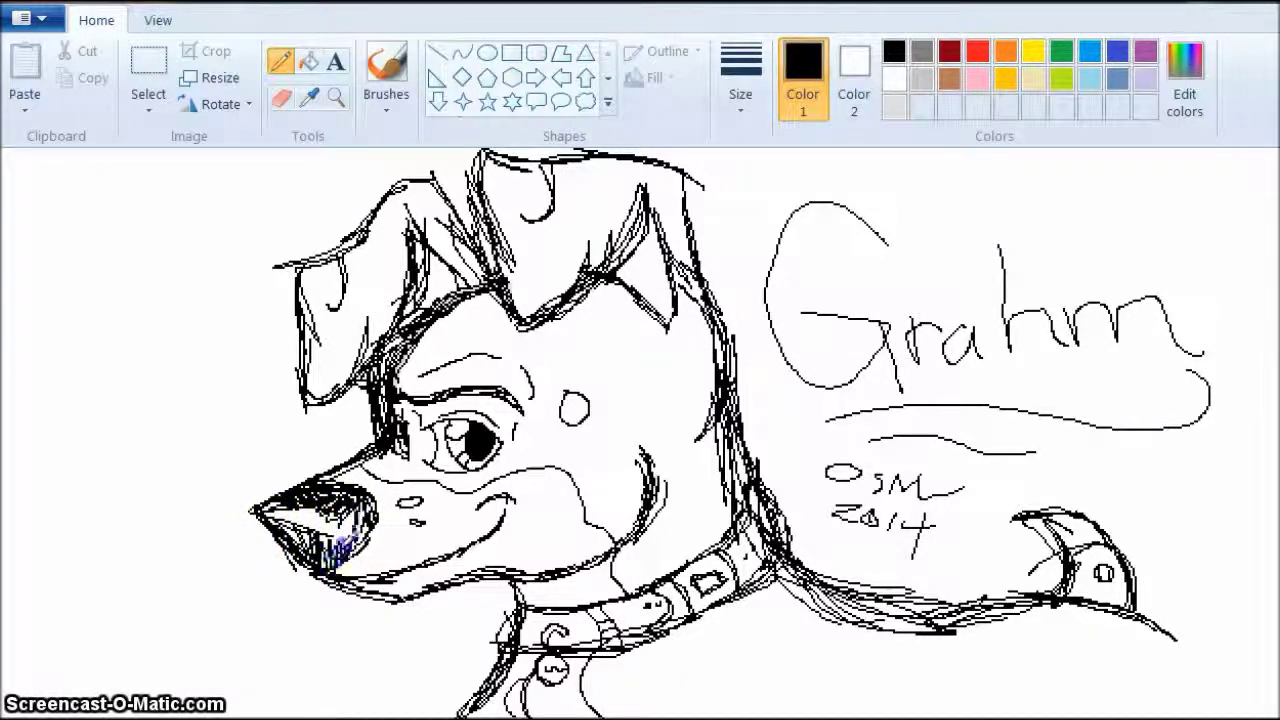
{"action": "left_click", "coordinate": [405, 501]}
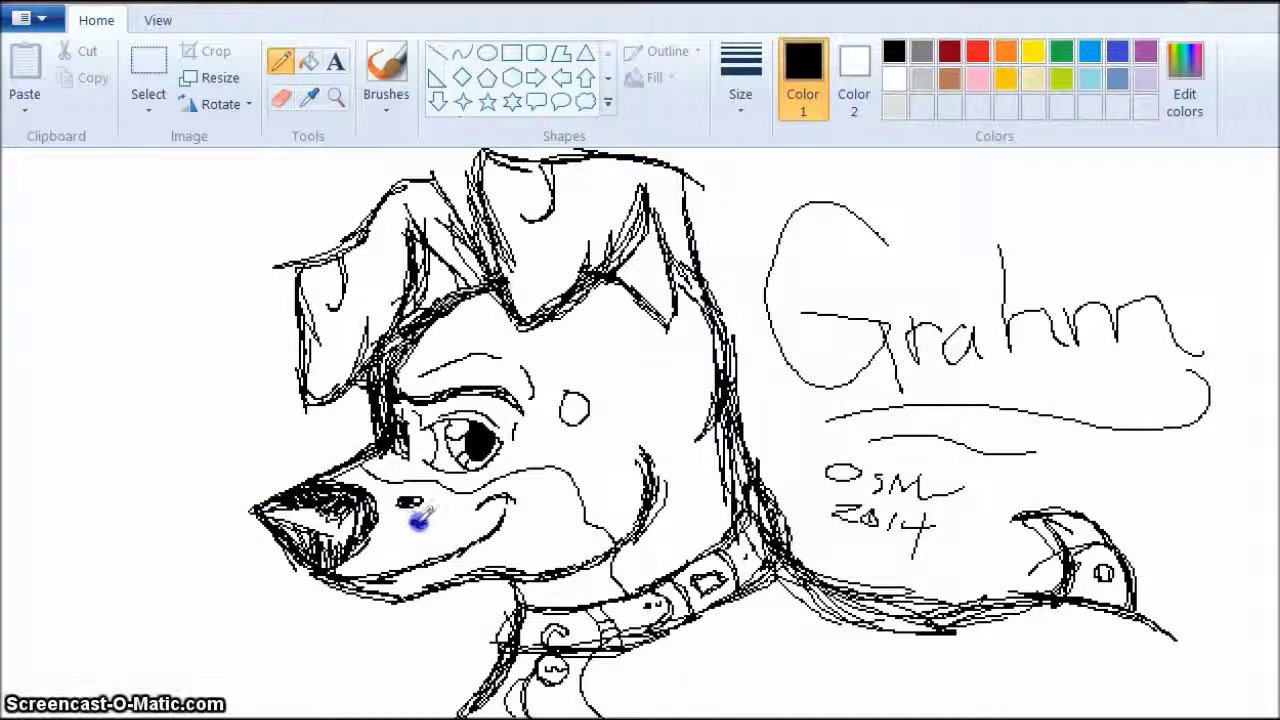
{"action": "left_click_drag", "start_coordinate": [642, 262], "coordinate": [646, 284]}
{"action": "left_click_drag", "start_coordinate": [651, 268], "coordinate": [657, 294]}
{"action": "left_click_drag", "start_coordinate": [430, 273], "coordinate": [439, 292]}
{"action": "left_click", "coordinate": [412, 230]}
Step: Sketch a small cat's head in front of the dog, with a circle, crossed guide lines, pointed ears, face and whiskers
{"action": "mouse_move", "coordinate": [70, 358]}
{"action": "left_mouse_down"}
{"action": "mouse_move", "coordinate": [29, 371]}
{"action": "mouse_move", "coordinate": [118, 348]}
{"action": "mouse_move", "coordinate": [25, 386]}
{"action": "left_mouse_up"}
{"action": "mouse_move", "coordinate": [78, 350]}
{"action": "left_mouse_down"}
{"action": "mouse_move", "coordinate": [57, 480]}
{"action": "mouse_move", "coordinate": [78, 503]}
{"action": "left_mouse_up"}
{"action": "left_click_drag", "start_coordinate": [7, 420], "coordinate": [101, 440]}
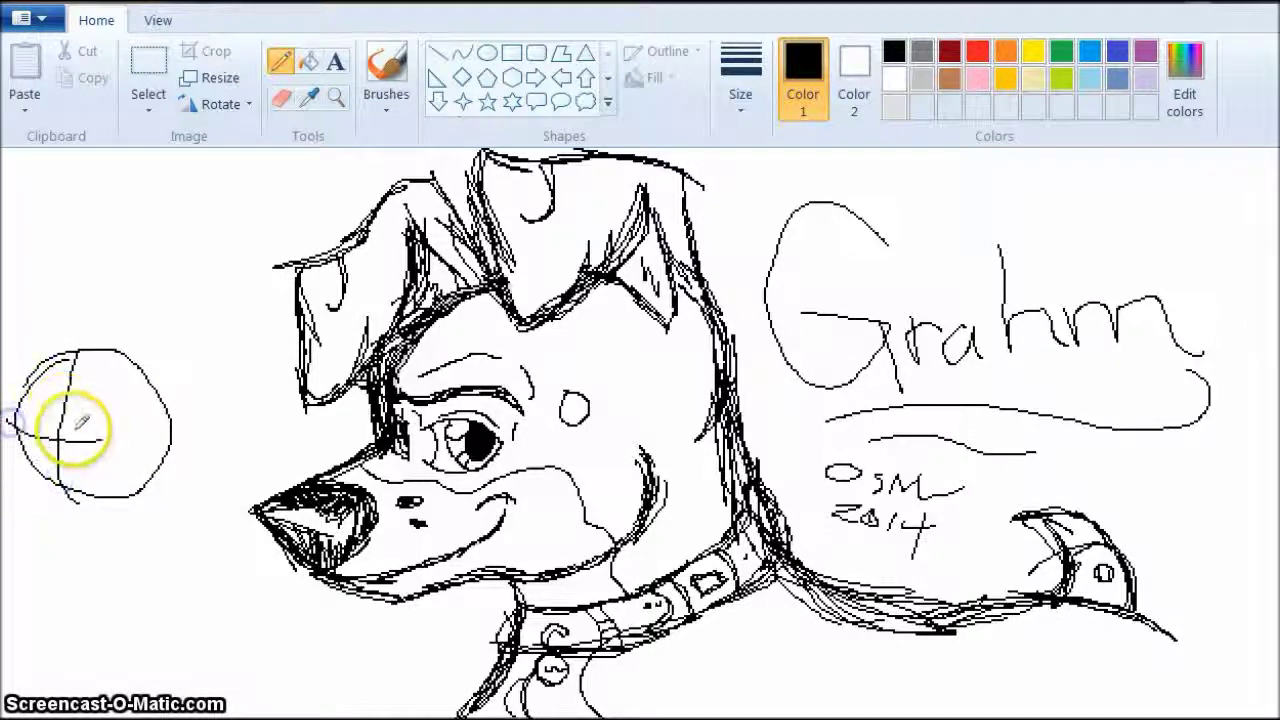
{"action": "mouse_move", "coordinate": [128, 352]}
{"action": "left_mouse_down"}
{"action": "mouse_move", "coordinate": [62, 348]}
{"action": "mouse_move", "coordinate": [132, 368]}
{"action": "mouse_move", "coordinate": [30, 350]}
{"action": "mouse_move", "coordinate": [23, 414]}
{"action": "left_mouse_up"}
{"action": "mouse_move", "coordinate": [155, 415]}
{"action": "left_mouse_down"}
{"action": "mouse_move", "coordinate": [187, 483]}
{"action": "mouse_move", "coordinate": [178, 514]}
{"action": "mouse_move", "coordinate": [148, 493]}
{"action": "mouse_move", "coordinate": [105, 500]}
{"action": "mouse_move", "coordinate": [18, 446]}
{"action": "mouse_move", "coordinate": [31, 487]}
{"action": "left_mouse_up"}
{"action": "mouse_move", "coordinate": [80, 345]}
{"action": "left_mouse_down"}
{"action": "mouse_move", "coordinate": [226, 323]}
{"action": "mouse_move", "coordinate": [165, 432]}
{"action": "left_mouse_up"}
{"action": "left_click_drag", "start_coordinate": [5, 338], "coordinate": [38, 358]}
{"action": "mouse_move", "coordinate": [30, 404]}
{"action": "left_mouse_down"}
{"action": "mouse_move", "coordinate": [45, 448]}
{"action": "mouse_move", "coordinate": [114, 469]}
{"action": "mouse_move", "coordinate": [43, 459]}
{"action": "mouse_move", "coordinate": [95, 412]}
{"action": "mouse_move", "coordinate": [46, 400]}
{"action": "mouse_move", "coordinate": [45, 426]}
{"action": "left_mouse_up"}
Step: Draw the cat's neck and chest fur, body, legs and curled tail, and add a collar with a round tag
{"action": "left_click_drag", "start_coordinate": [51, 494], "coordinate": [45, 488]}
{"action": "left_click_drag", "start_coordinate": [13, 576], "coordinate": [38, 607]}
{"action": "mouse_move", "coordinate": [132, 492]}
{"action": "left_mouse_down"}
{"action": "mouse_move", "coordinate": [136, 643]}
{"action": "mouse_move", "coordinate": [79, 640]}
{"action": "mouse_move", "coordinate": [40, 619]}
{"action": "left_mouse_up"}
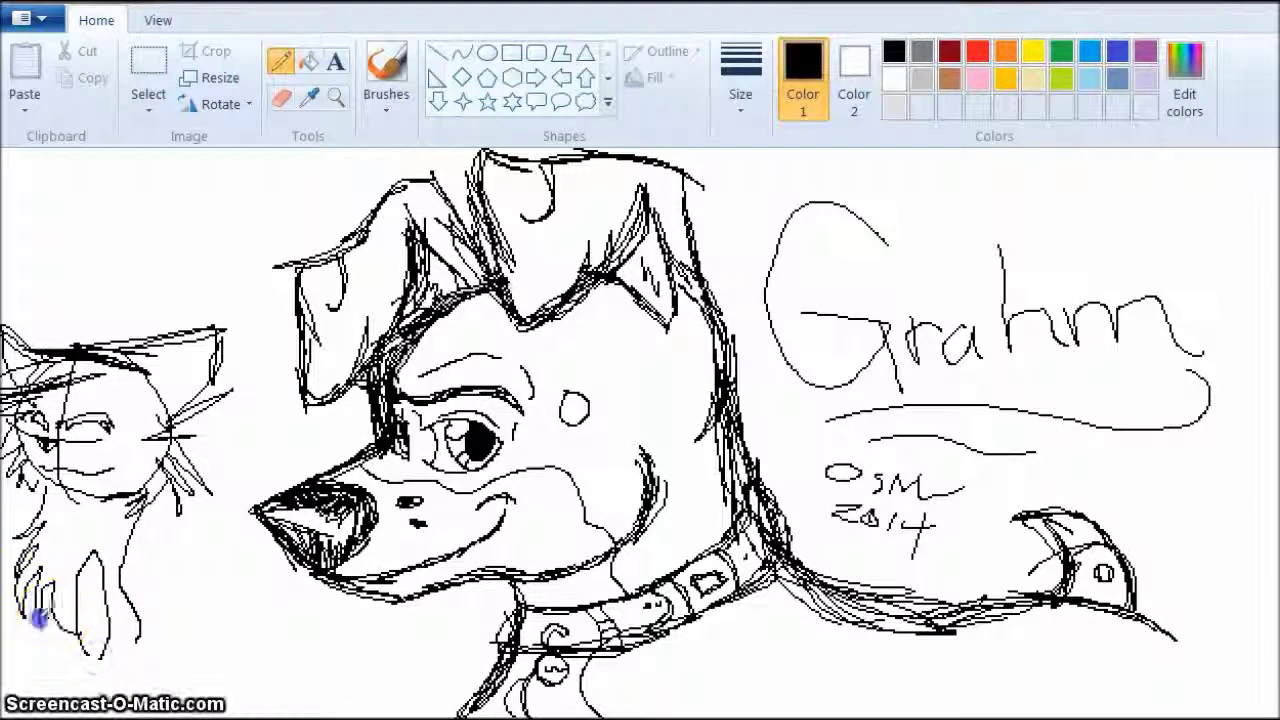
{"action": "left_click_drag", "start_coordinate": [126, 594], "coordinate": [147, 689]}
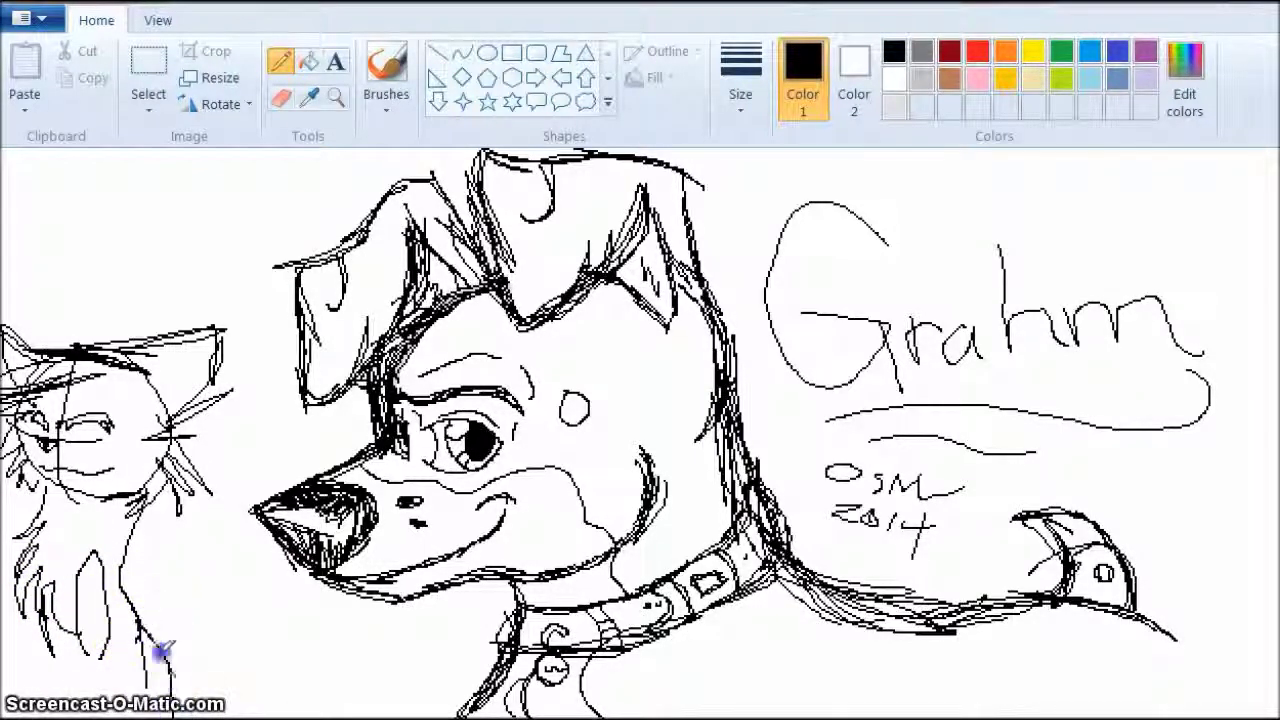
{"action": "left_click_drag", "start_coordinate": [80, 634], "coordinate": [83, 687]}
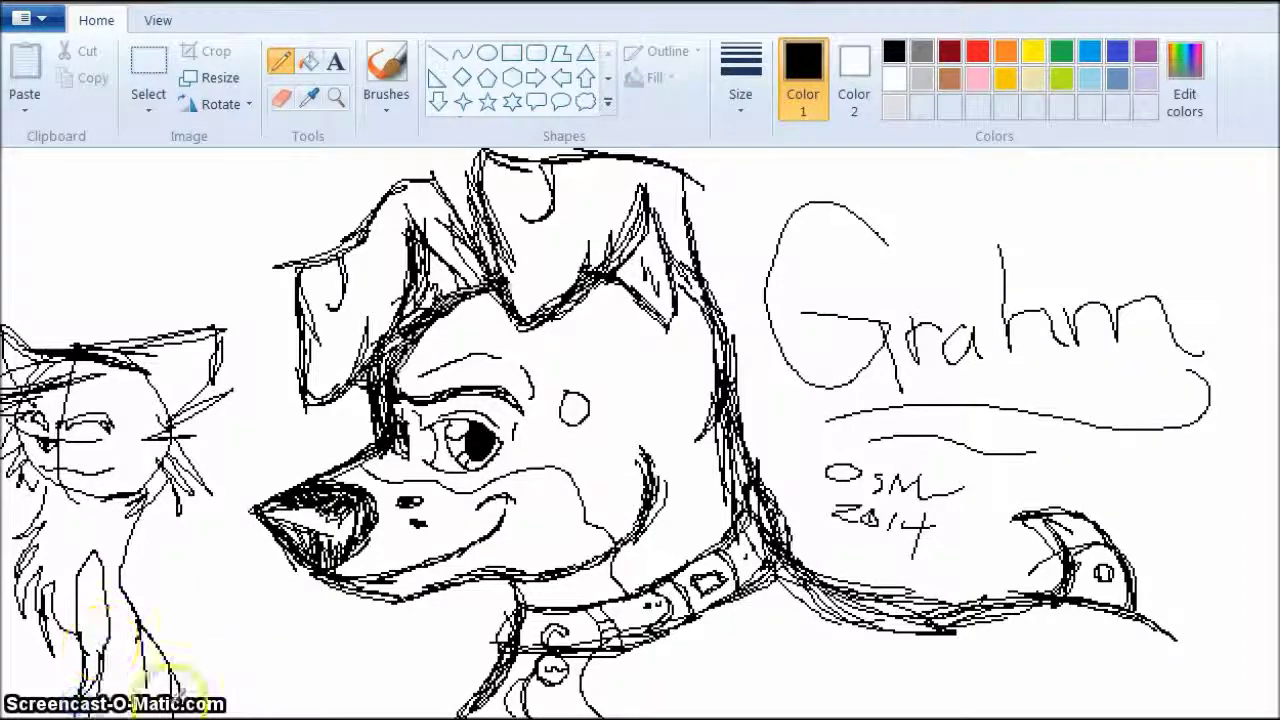
{"action": "left_click_drag", "start_coordinate": [60, 668], "coordinate": [67, 692]}
{"action": "left_click_drag", "start_coordinate": [75, 632], "coordinate": [70, 697]}
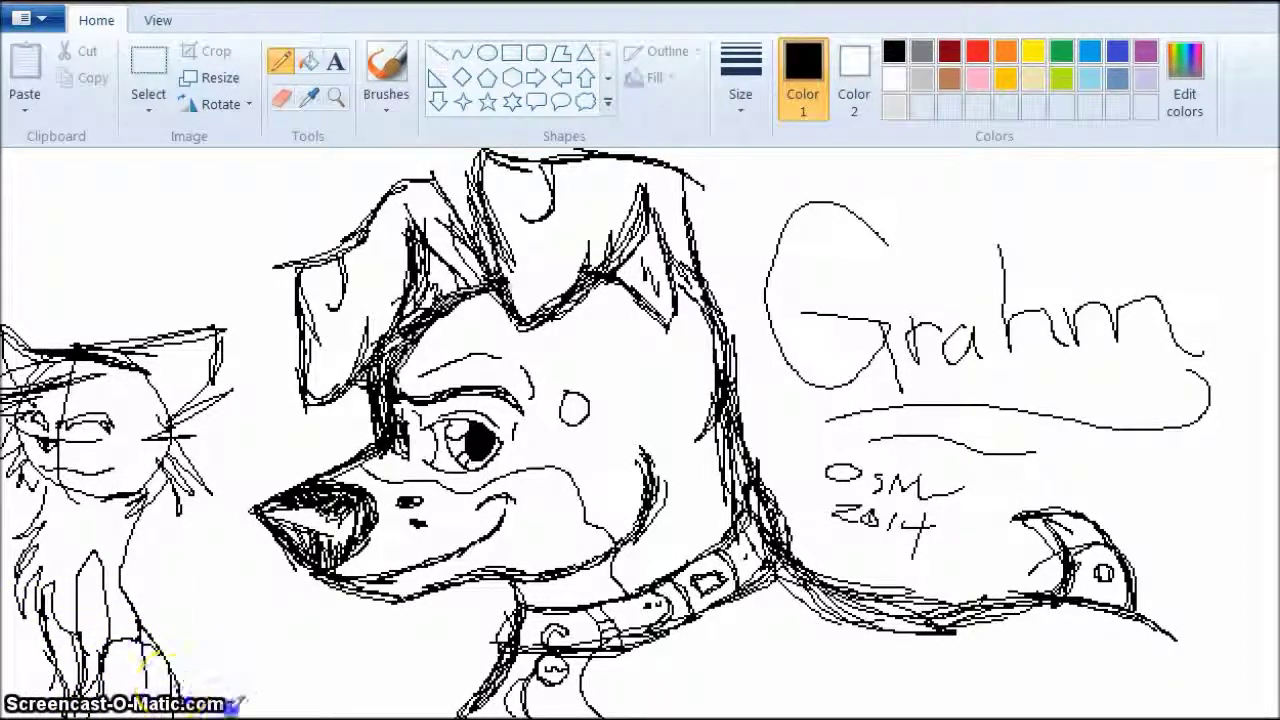
{"action": "left_click_drag", "start_coordinate": [280, 630], "coordinate": [300, 686]}
{"action": "mouse_move", "coordinate": [40, 480]}
{"action": "left_mouse_down"}
{"action": "mouse_move", "coordinate": [134, 517]}
{"action": "mouse_move", "coordinate": [63, 517]}
{"action": "left_mouse_up"}
Step: Add size 10 text above the cat reading "Bye everyone," and, on a second line, "Please subscribe, and like!"
{"action": "left_click", "coordinate": [336, 62]}
{"action": "left_click_drag", "start_coordinate": [4, 159], "coordinate": [569, 355]}
{"action": "left_click", "coordinate": [165, 98]}
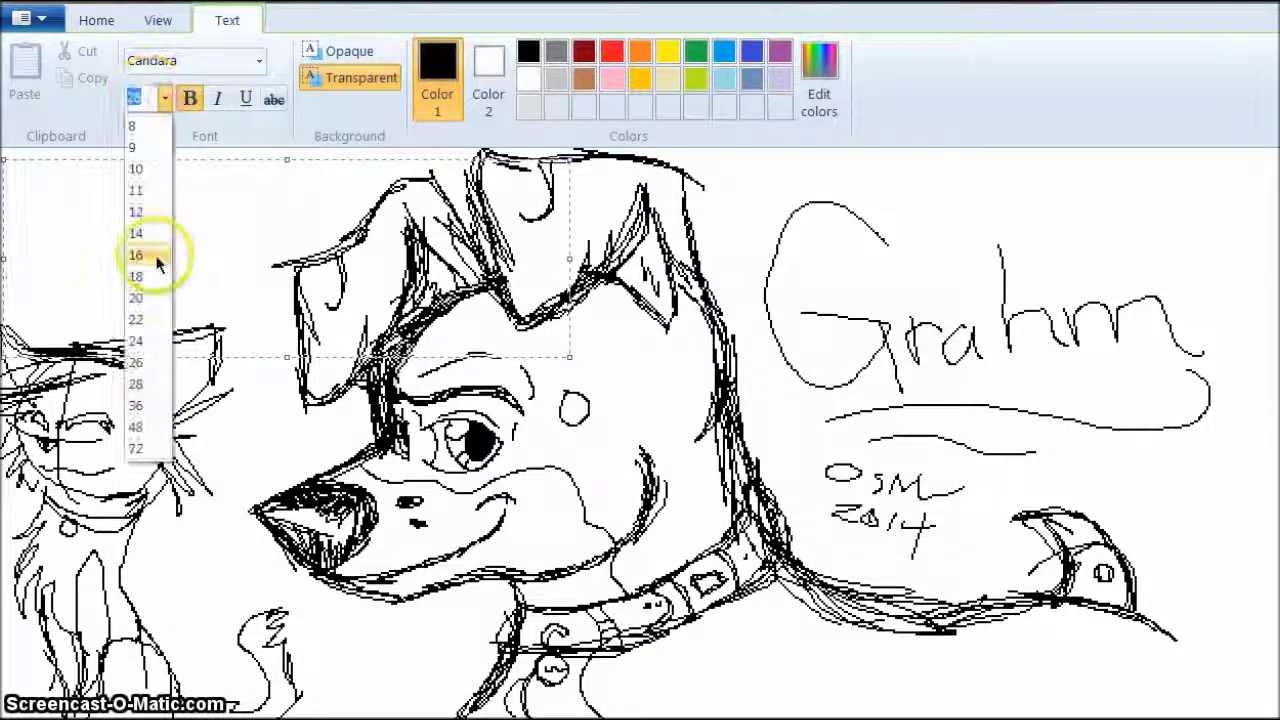
{"action": "left_click", "coordinate": [135, 168]}
{"action": "type", "text": "Bye everyone,"}
{"action": "key", "text": "Return"}
{"action": "type", "text": "Please"}
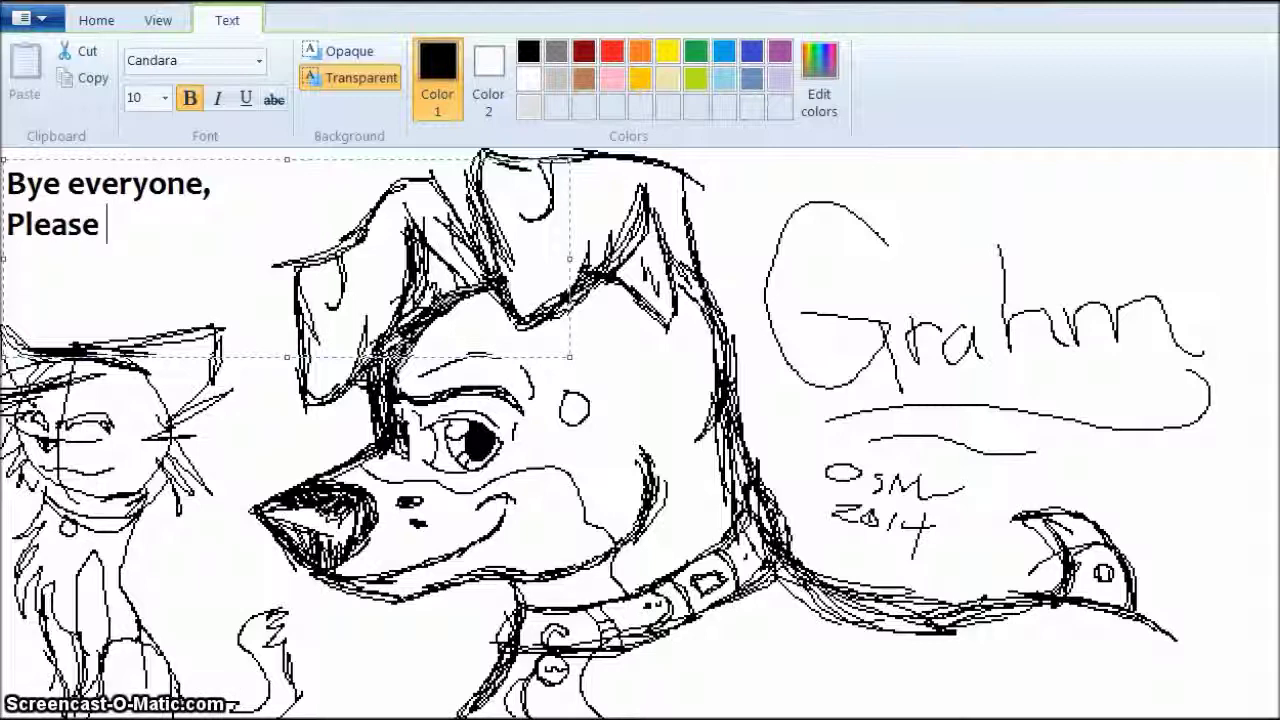
{"action": "type", "text": " subscribe, and I"}
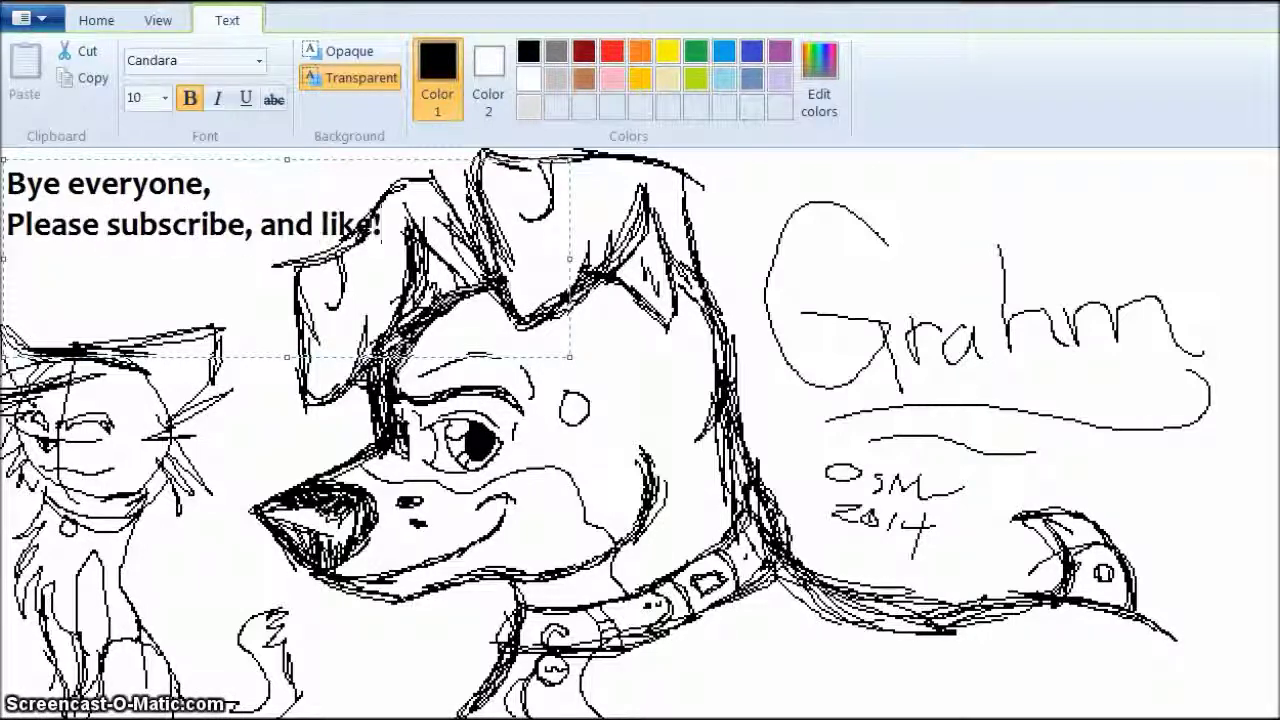
Step: Delete the farewell text and leave the empty text box
{"action": "key", "text": "BackSpace"}
{"action": "key", "text": "BackSpace"}
{"action": "key", "text": "BackSpace"}
{"action": "key", "text": "BackSpace"}
{"action": "key", "text": "BackSpace"}
{"action": "key", "text": "BackSpace"}
{"action": "key", "text": "BackSpace"}
{"action": "key", "text": "BackSpace"}
{"action": "key", "text": "BackSpace"}
{"action": "key", "text": "BackSpace"}
{"action": "key", "text": "BackSpace"}
{"action": "key", "text": "BackSpace"}
{"action": "key", "text": "BackSpace"}
{"action": "key", "text": "BackSpace"}
{"action": "key", "text": "BackSpace"}
{"action": "key", "text": "BackSpace"}
{"action": "key", "text": "BackSpace"}
{"action": "key", "text": "BackSpace"}
{"action": "key", "text": "BackSpace"}
{"action": "key", "text": "BackSpace"}
{"action": "type", "text": "^^ <"}
{"action": "key", "text": "BackSpace"}
{"action": "key", "text": "BackSpace"}
{"action": "key", "text": "BackSpace"}
{"action": "key", "text": "BackSpace"}
{"action": "left_click", "coordinate": [214, 430]}
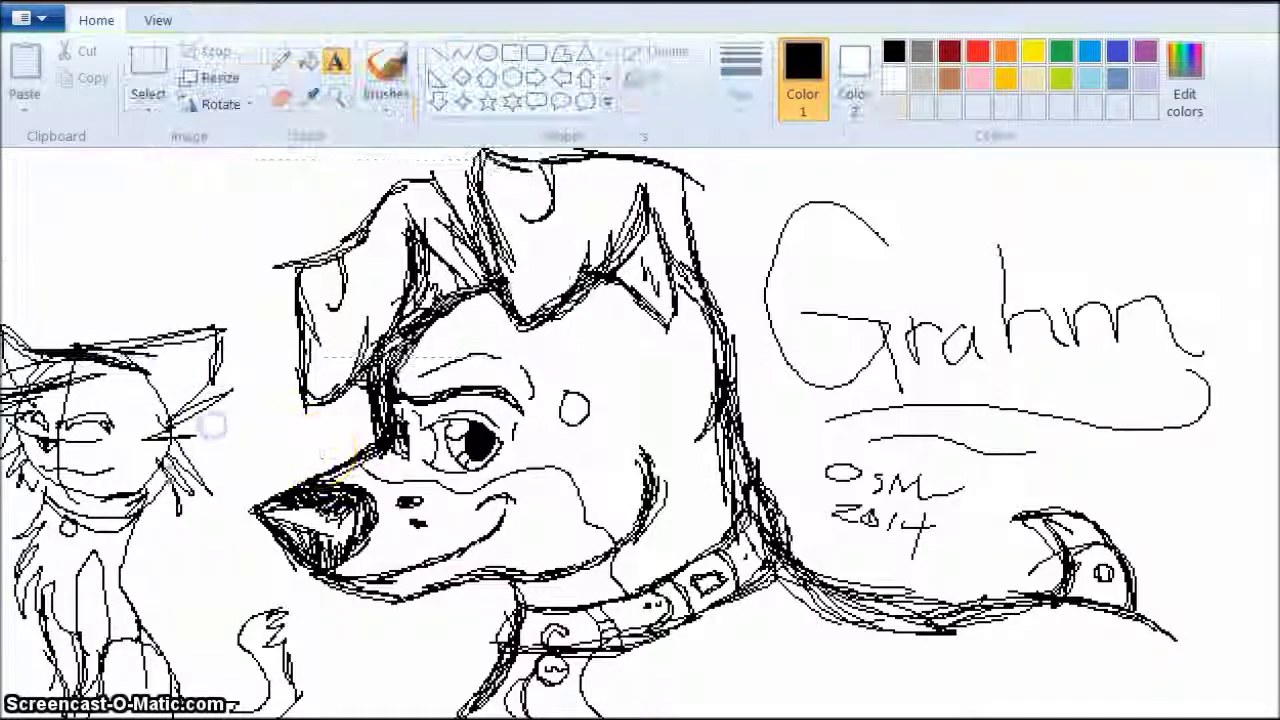